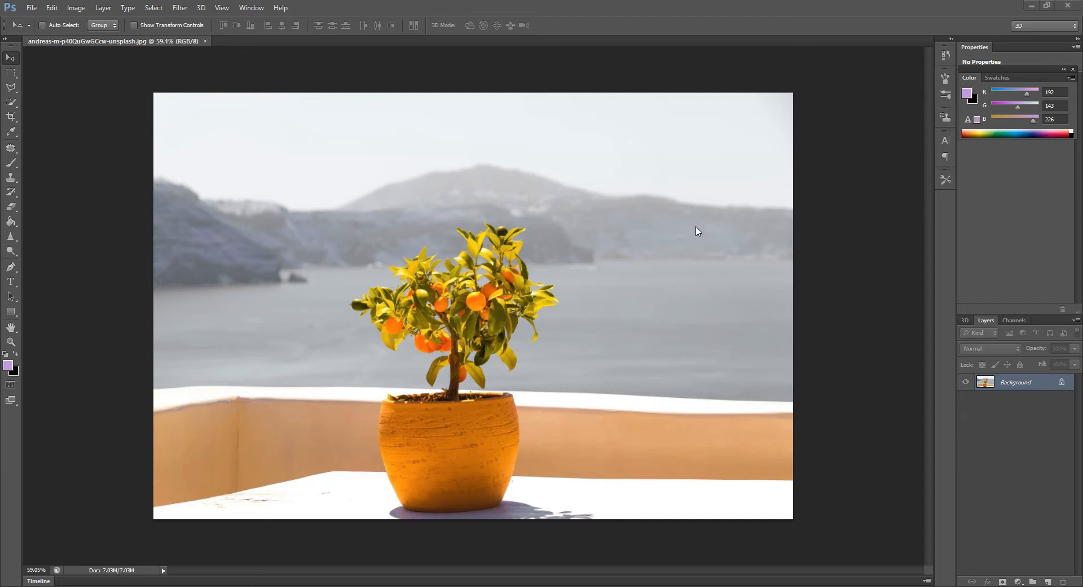
Copy the entire potted-plant photo and create a new white 1920 x 1280 pixel document from the Clipboard preset
{"action": "key", "text": "m"}
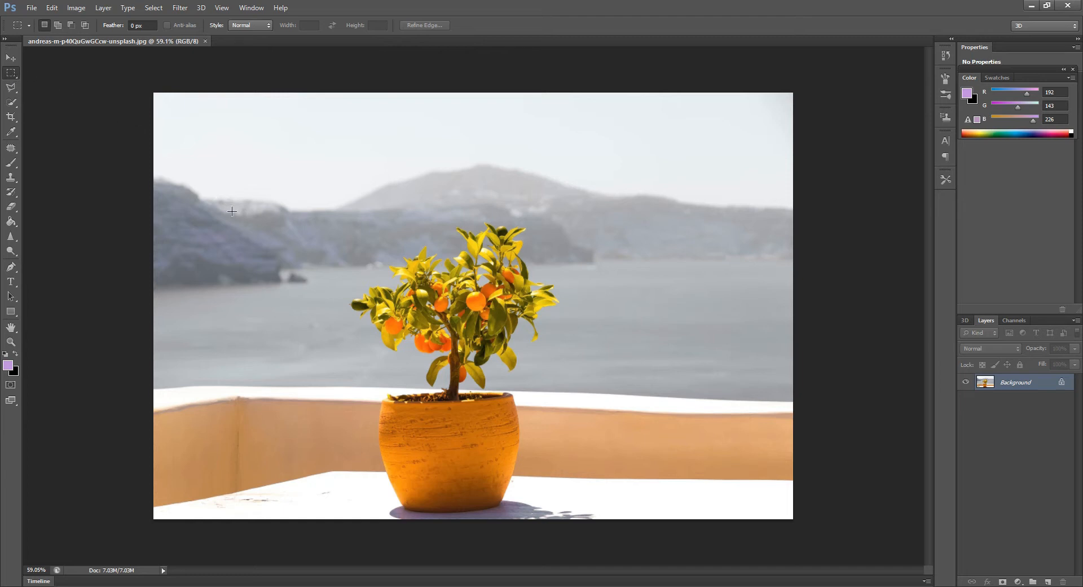
{"action": "key", "text": "ctrl+a"}
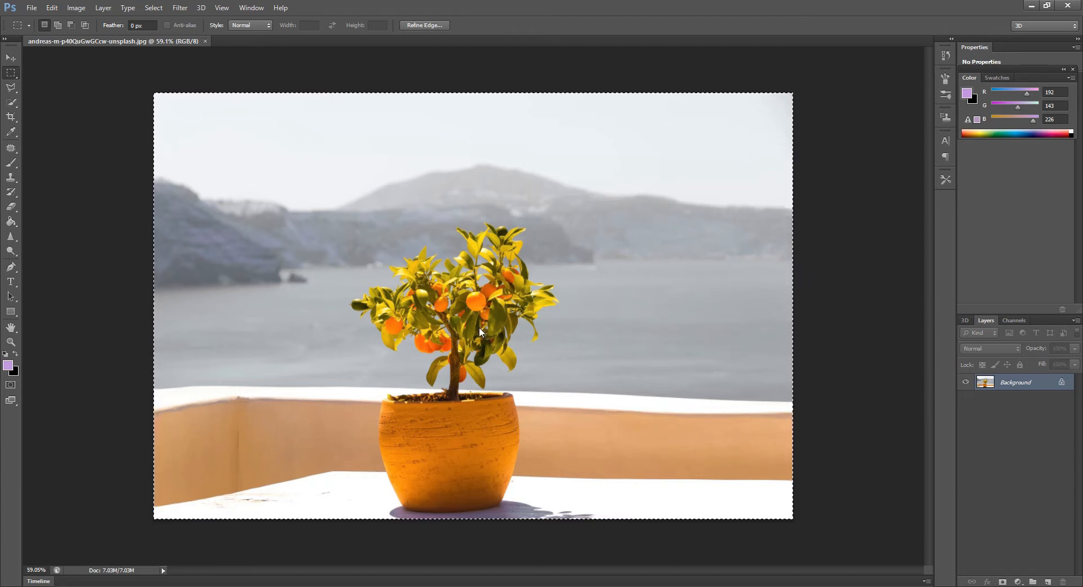
{"action": "left_click", "coordinate": [32, 8]}
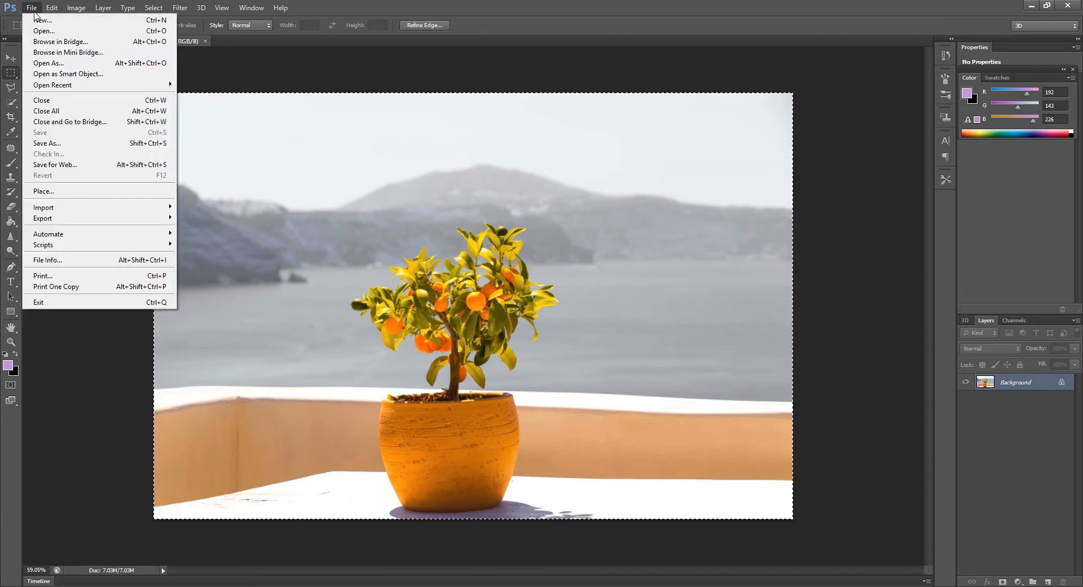
{"action": "left_click", "coordinate": [37, 21]}
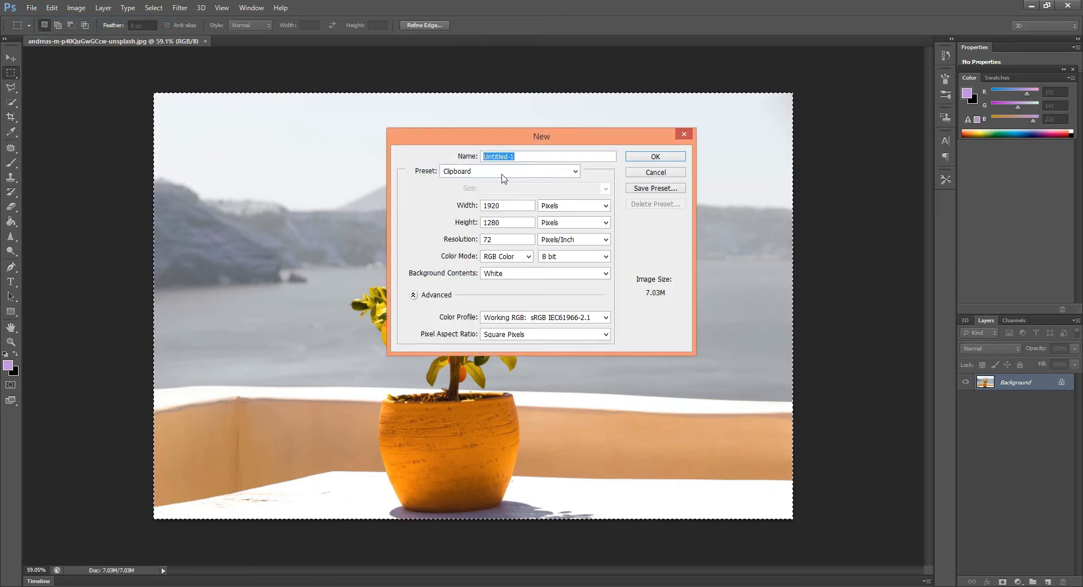
{"action": "left_click", "coordinate": [663, 156]}
Try a plain paste of the copied photo into the blank document and undo it
{"action": "key", "text": "ctrl+v"}
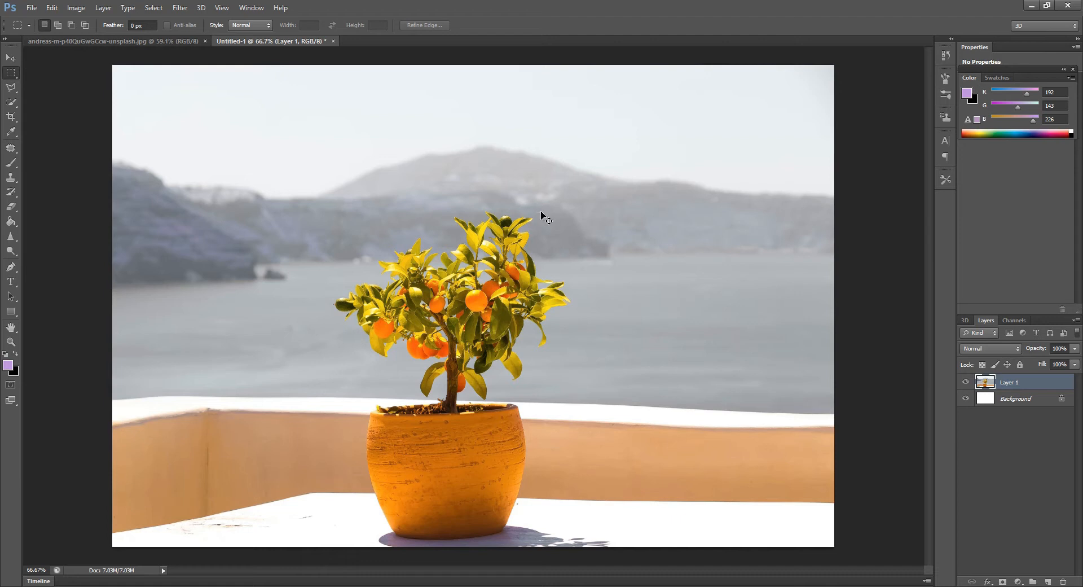
{"action": "key", "text": "ctrl+z"}
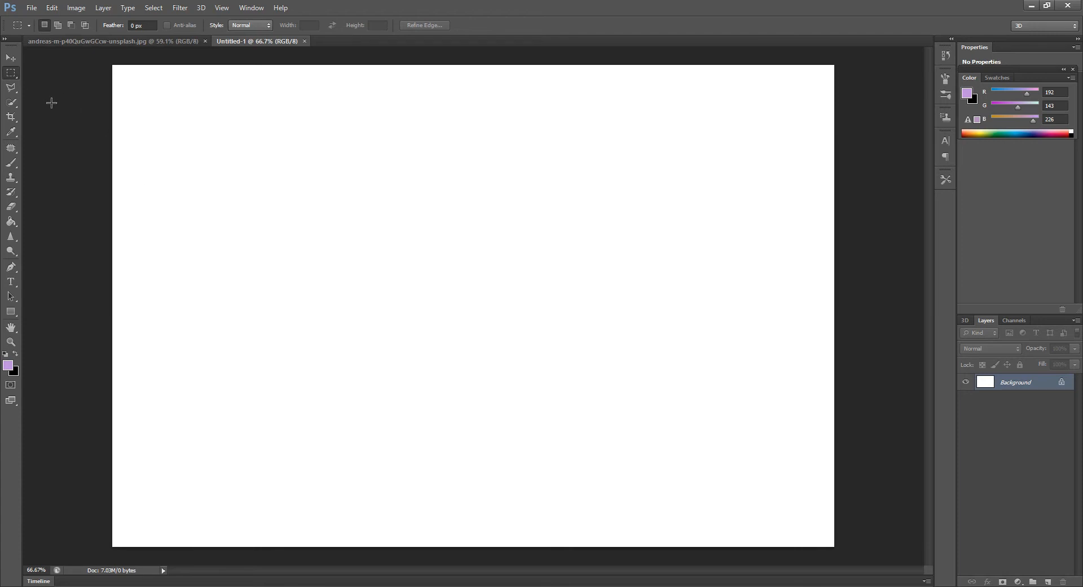
Draw a rectangular marquee selection near the middle of the blank canvas
{"action": "left_click", "coordinate": [10, 72]}
{"action": "right_click", "coordinate": [10, 73]}
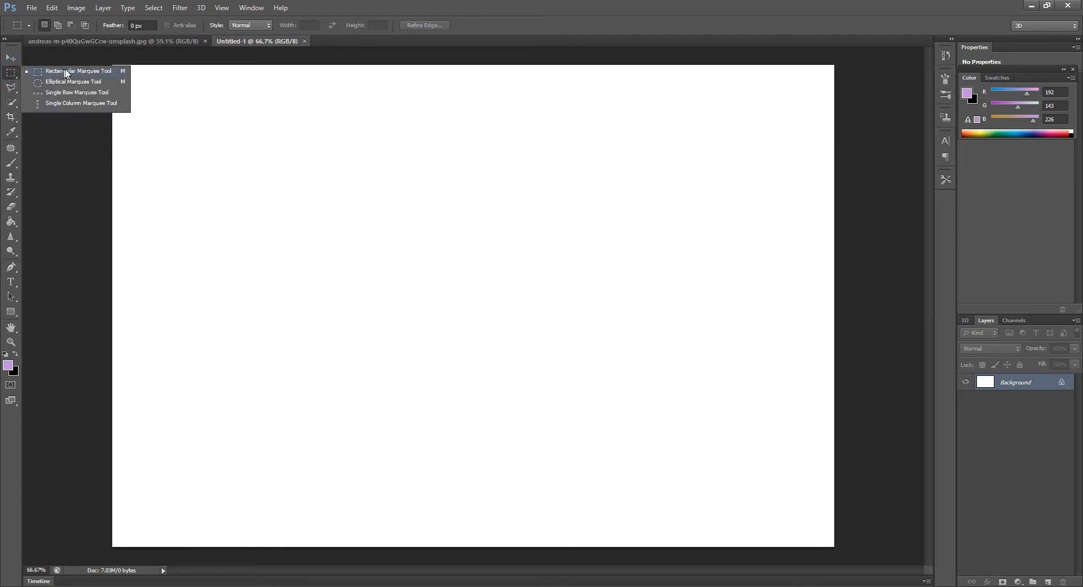
{"action": "left_click_drag", "start_coordinate": [369, 208], "coordinate": [568, 366]}
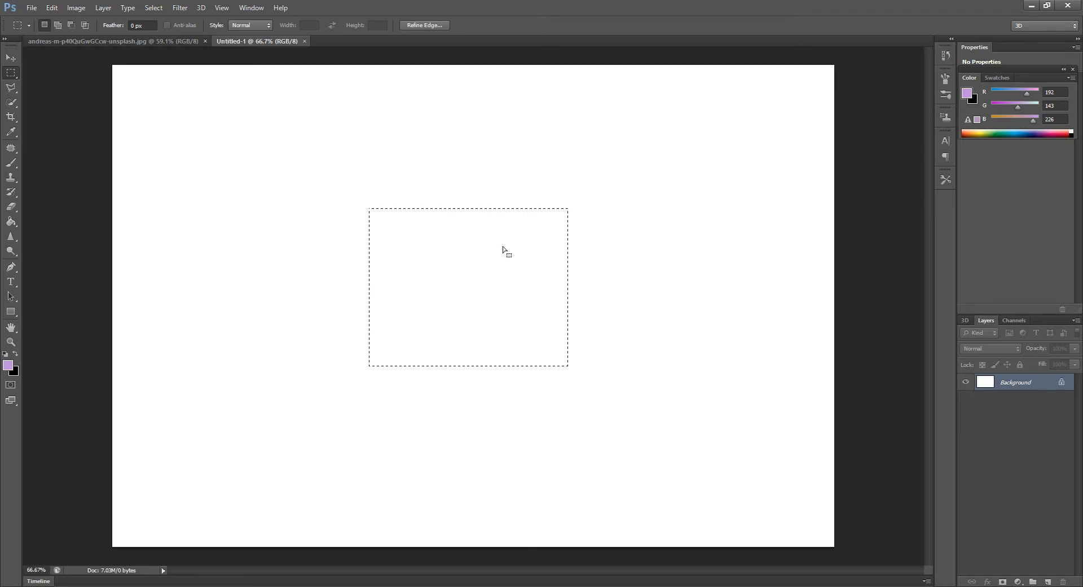
Try a plain paste of the photo with the rectangular selection active and undo it
{"action": "key", "text": "ctrl+v"}
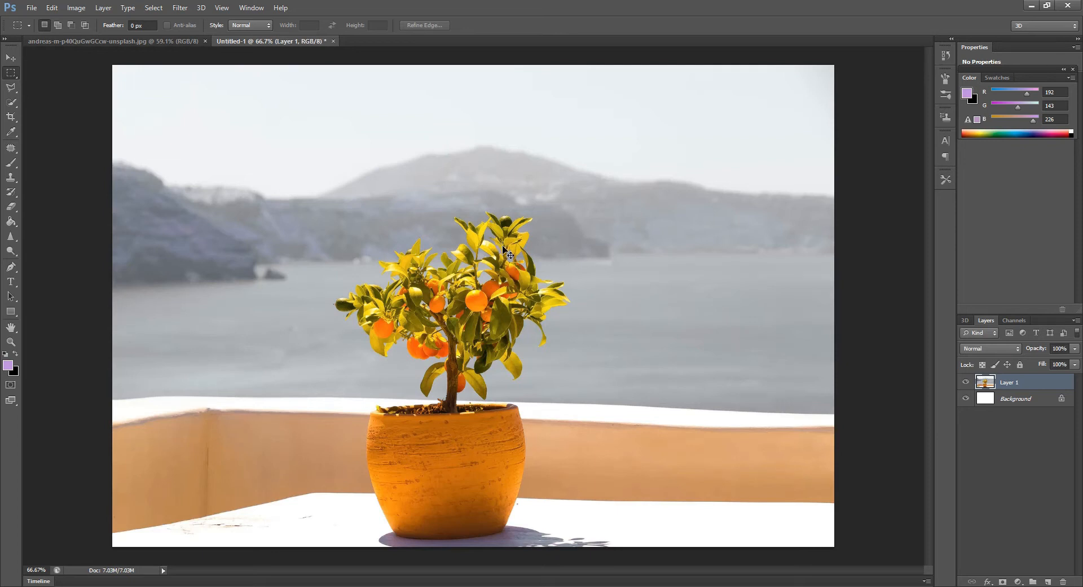
{"action": "key", "text": "ctrl+z"}
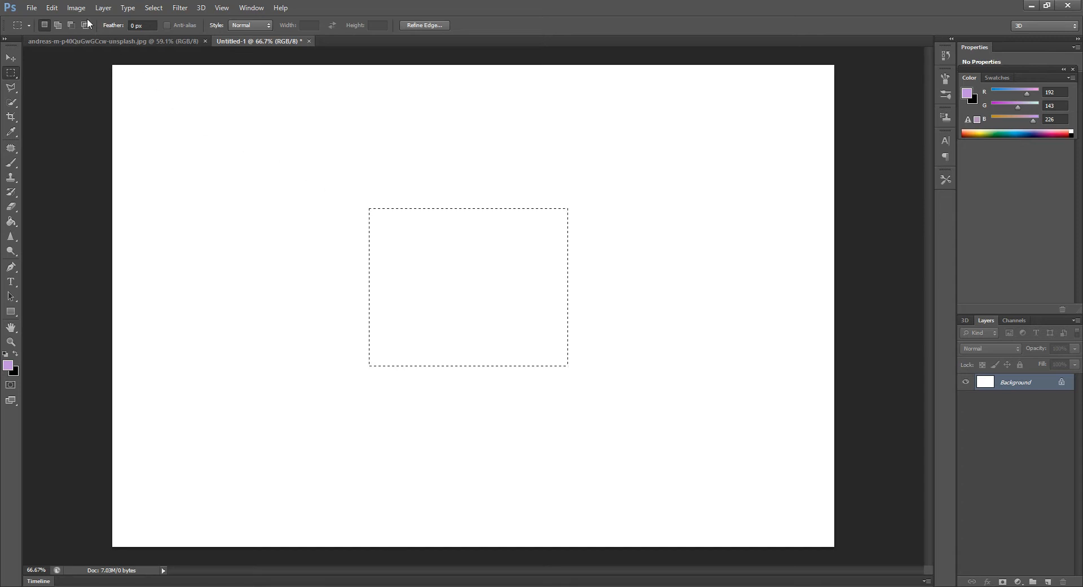
Use Paste Into to place the copied photo inside the rectangular selection
{"action": "left_click", "coordinate": [52, 8]}
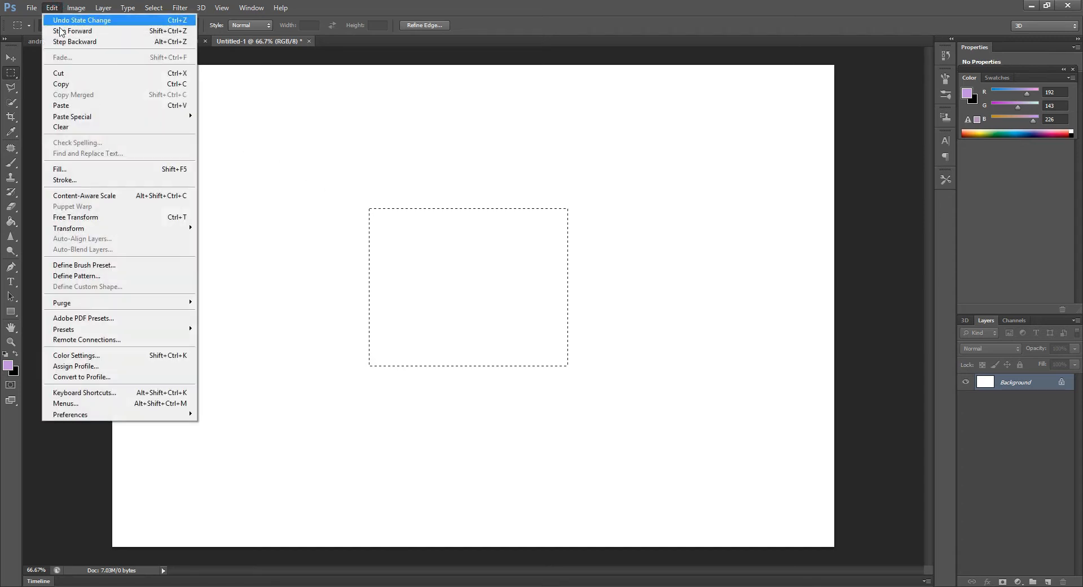
{"action": "mouse_move", "coordinate": [110, 121]}
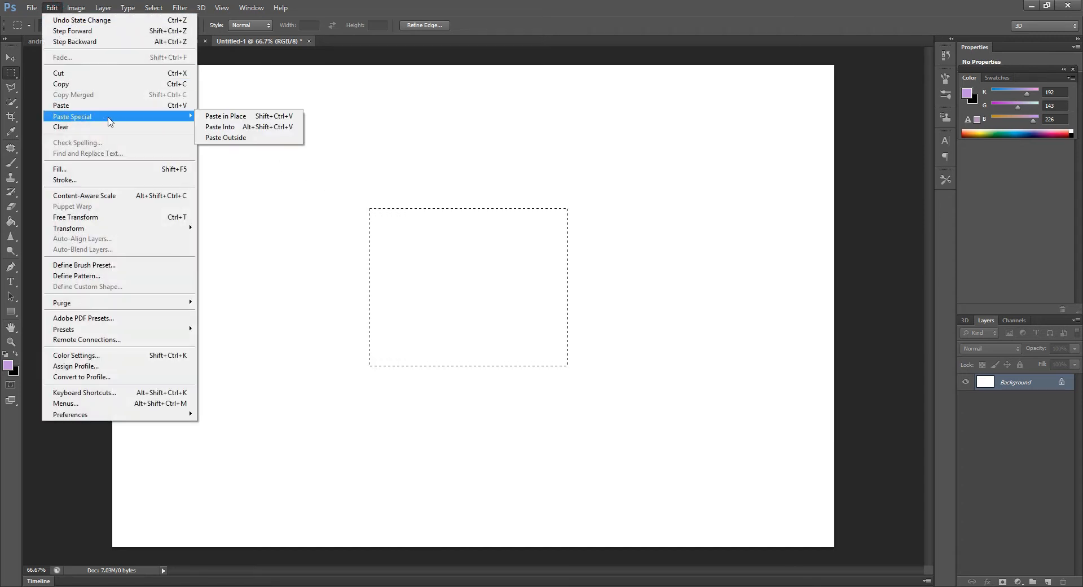
{"action": "left_click", "coordinate": [253, 127]}
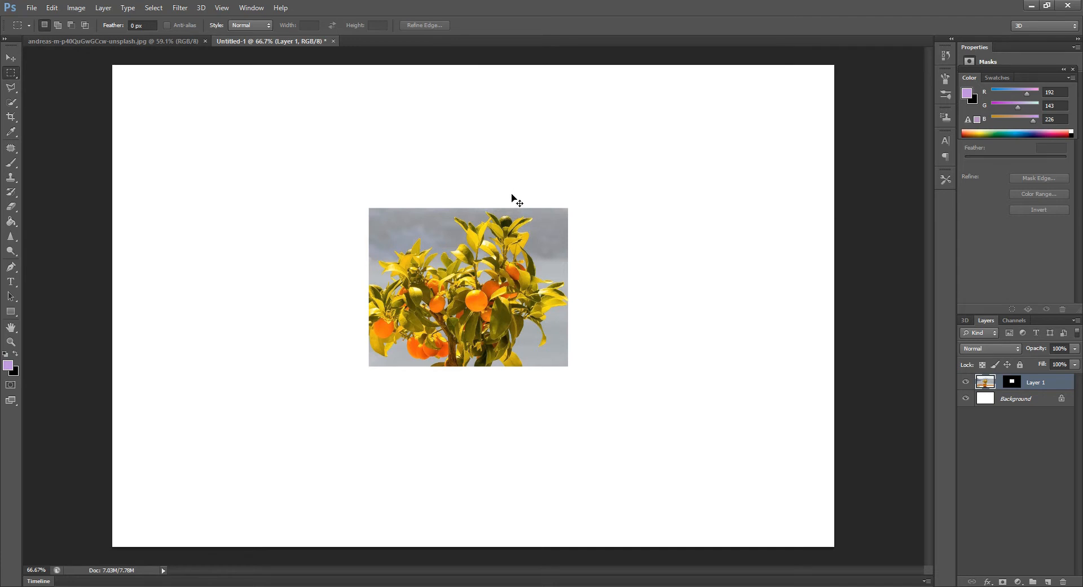
Free-transform the pasted photo to about 39% width and 41% height, position the plant inside the rectangular frame and apply the transform
{"action": "key", "text": "ctrl+t"}
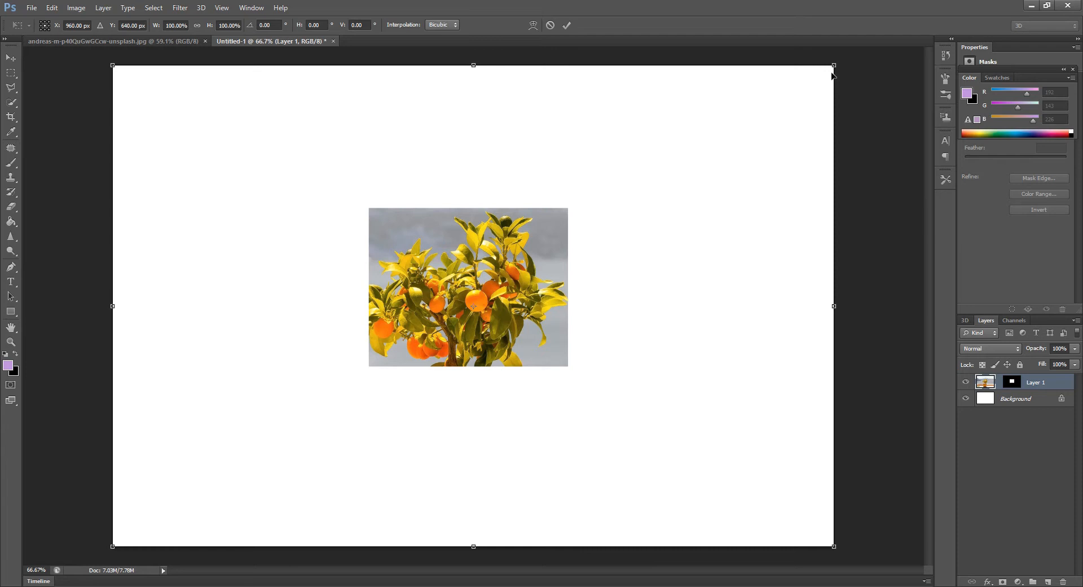
{"action": "left_click_drag", "start_coordinate": [835, 66], "coordinate": [741, 127]}
{"action": "left_click_drag", "start_coordinate": [113, 546], "coordinate": [201, 457]}
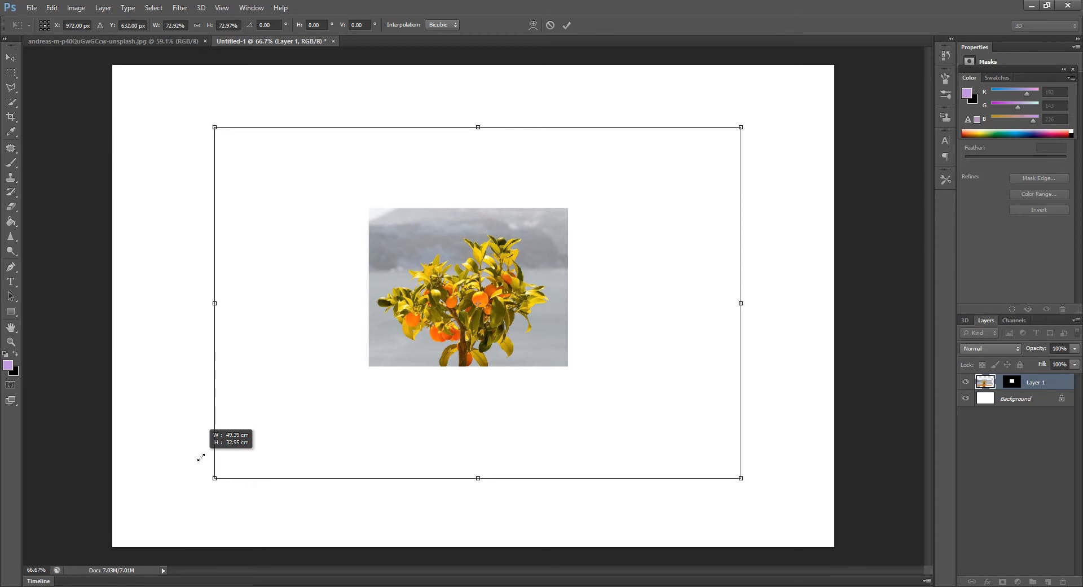
{"action": "left_click_drag", "start_coordinate": [203, 456], "coordinate": [290, 397]}
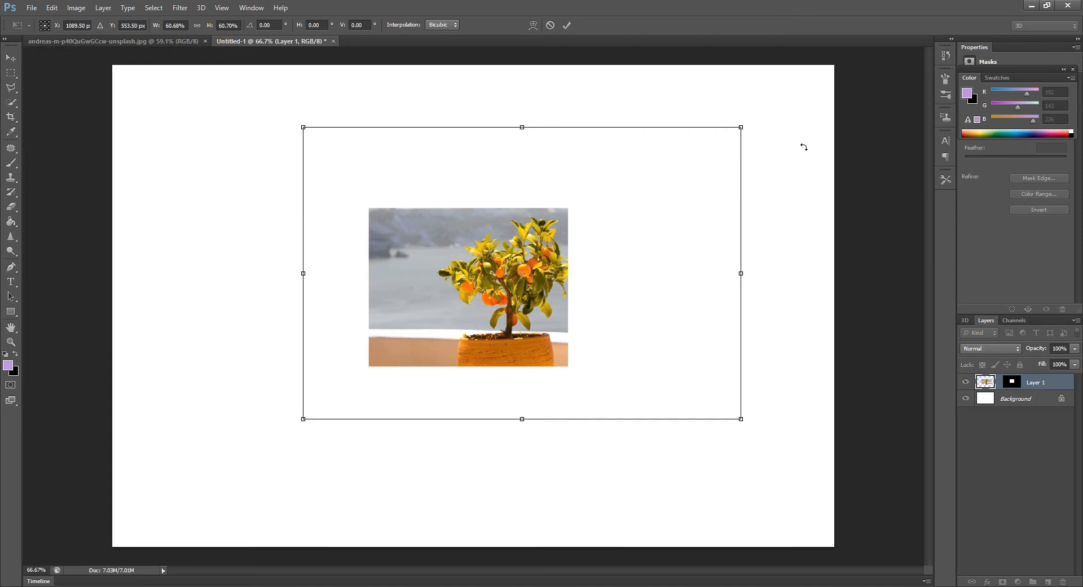
{"action": "left_click_drag", "start_coordinate": [742, 126], "coordinate": [658, 172]}
{"action": "left_click_drag", "start_coordinate": [415, 270], "coordinate": [429, 270]}
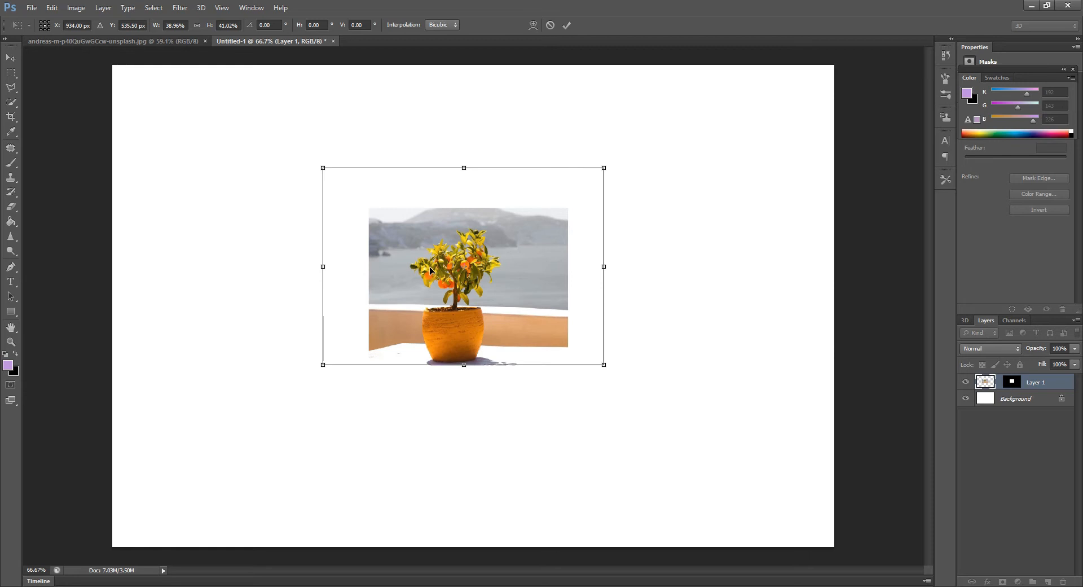
{"action": "key", "text": "m"}
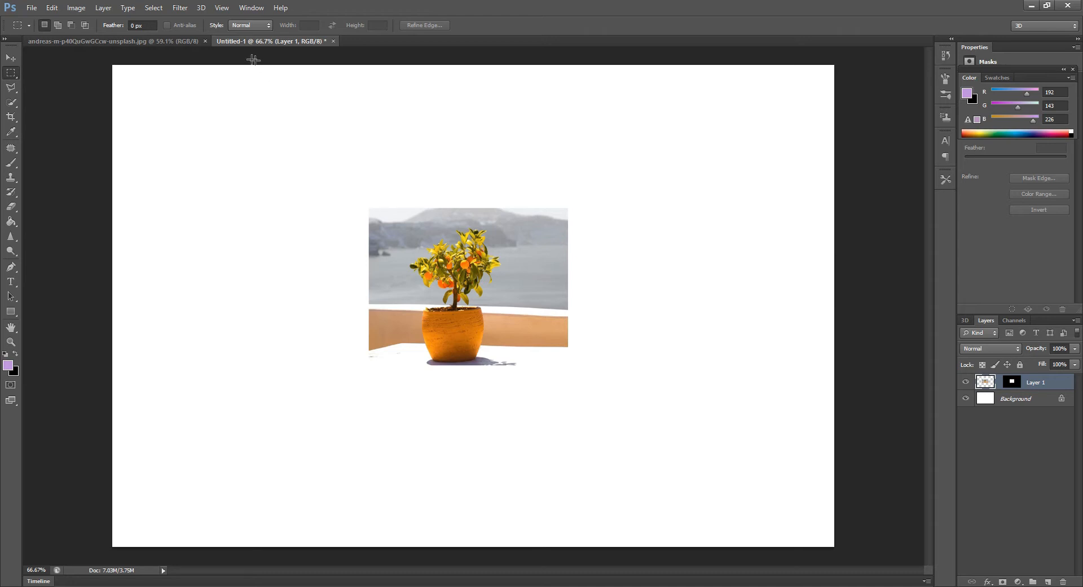
{"action": "left_click", "coordinate": [153, 44]}
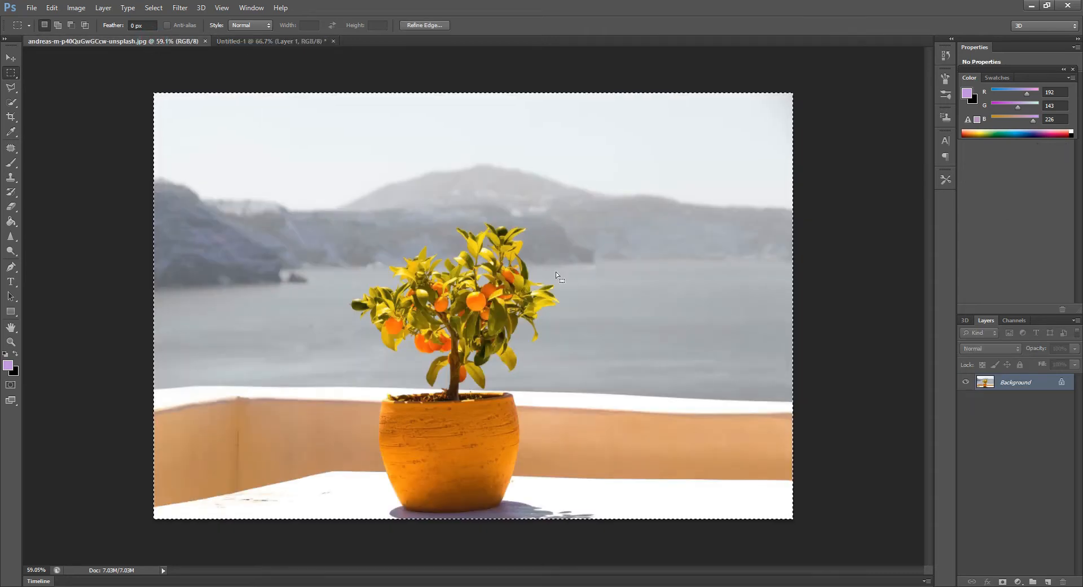
{"action": "left_click", "coordinate": [266, 41]}
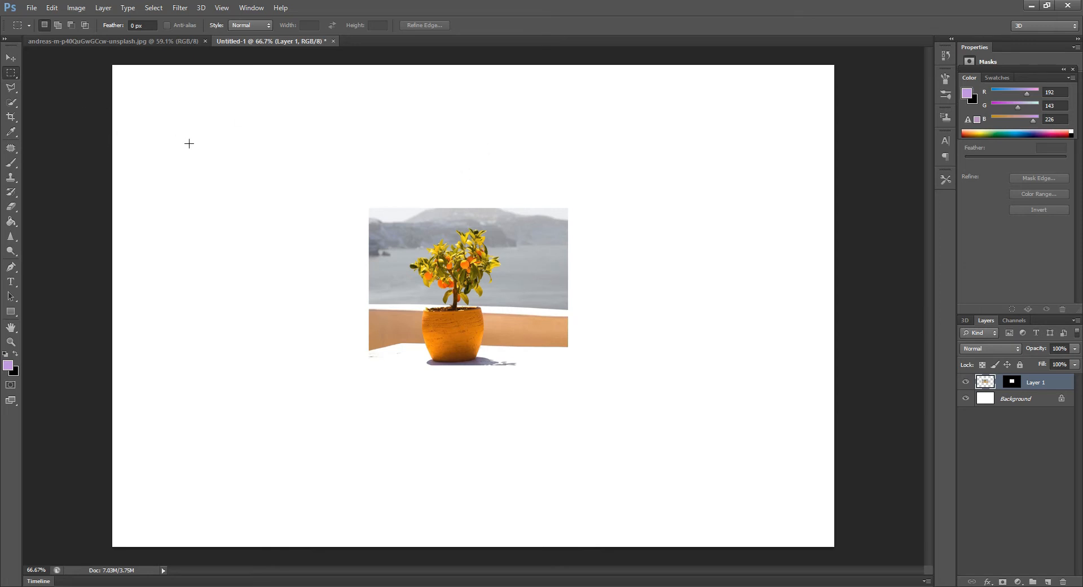
Draw a wide elliptical marquee selection in the canvas's upper-right area and use Paste Into to fill it with the photo
{"action": "right_click", "coordinate": [11, 72]}
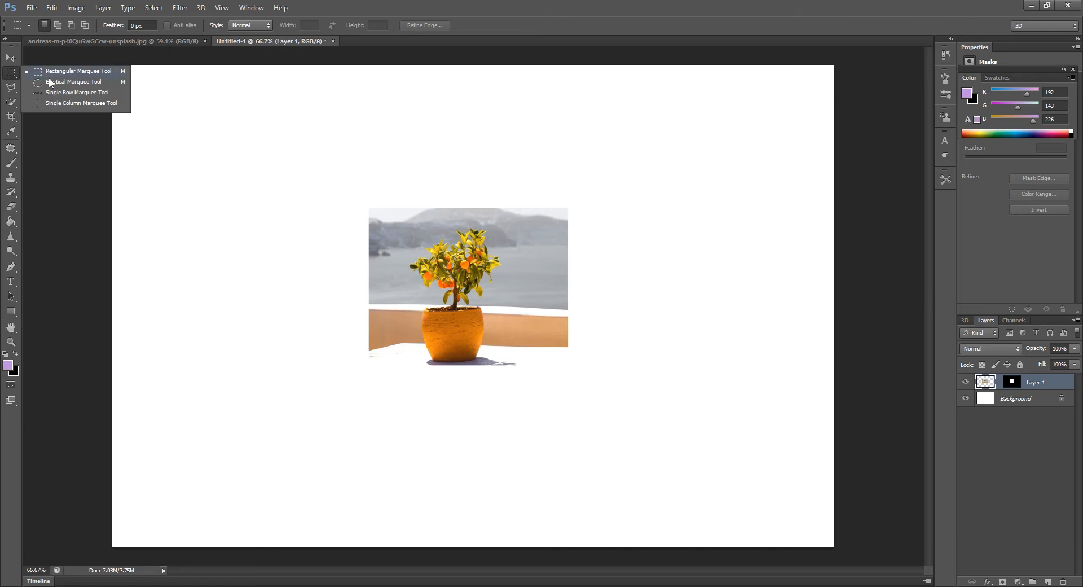
{"action": "left_click", "coordinate": [56, 82]}
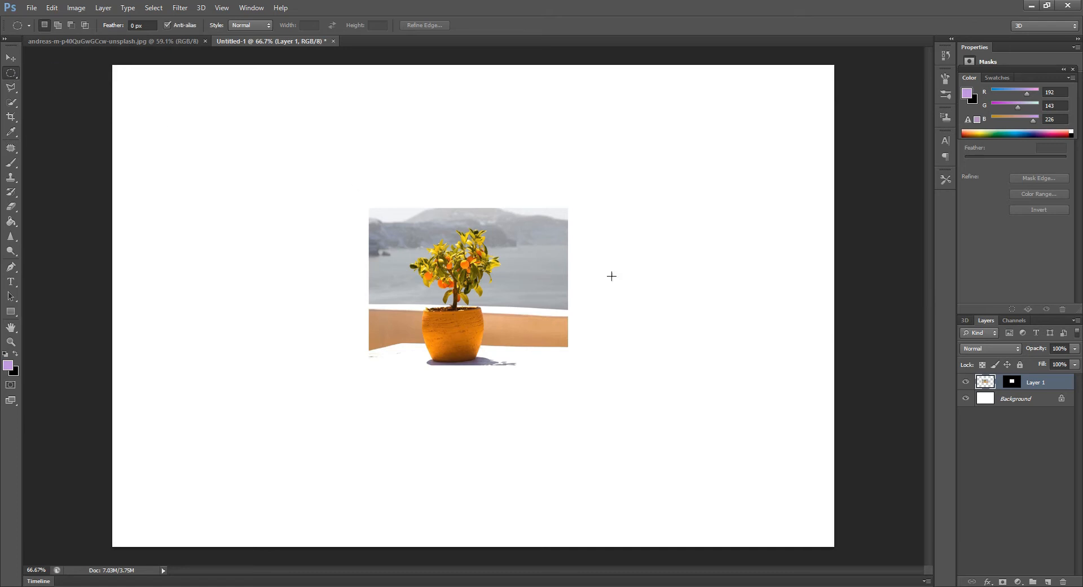
{"action": "left_click_drag", "start_coordinate": [613, 144], "coordinate": [798, 260]}
{"action": "key", "text": "shift"}
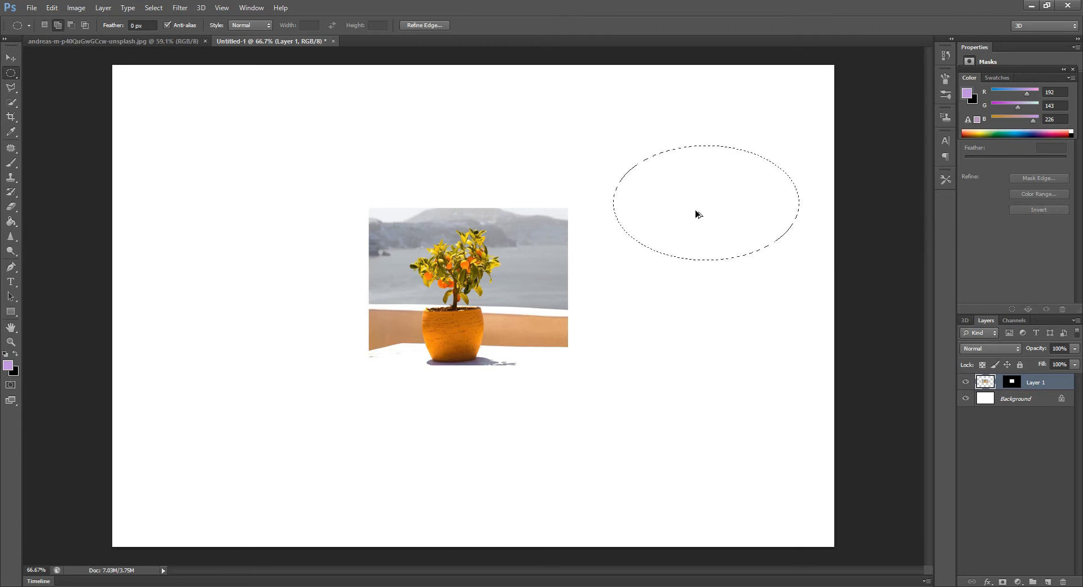
{"action": "key", "text": "ctrl+shift+alt+v"}
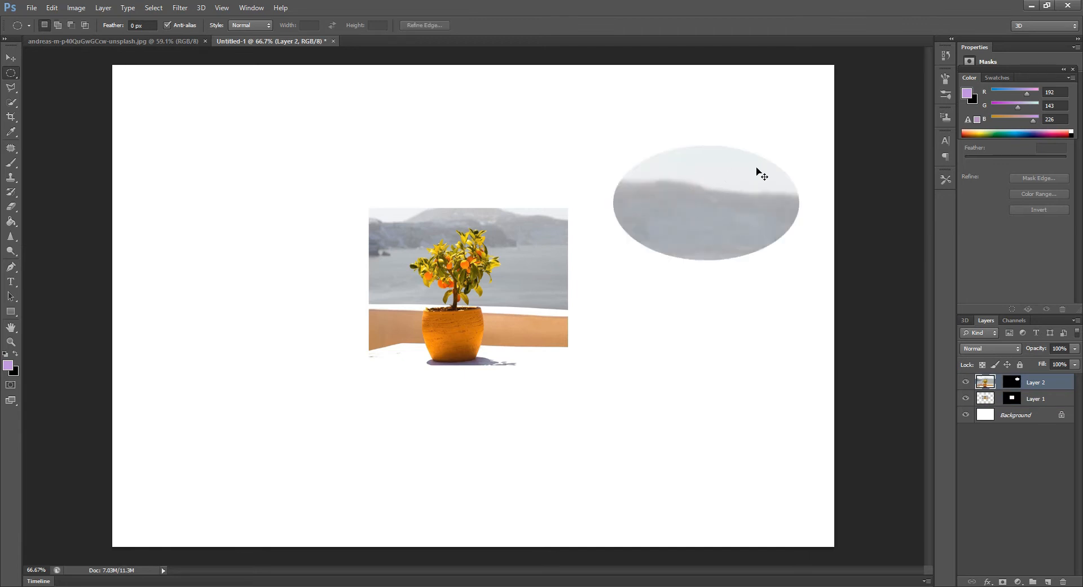
Free-transform the photo in the ellipse to about 29% scale, position the plant inside the oval and apply the transformation
{"action": "key", "text": "ctrl+t"}
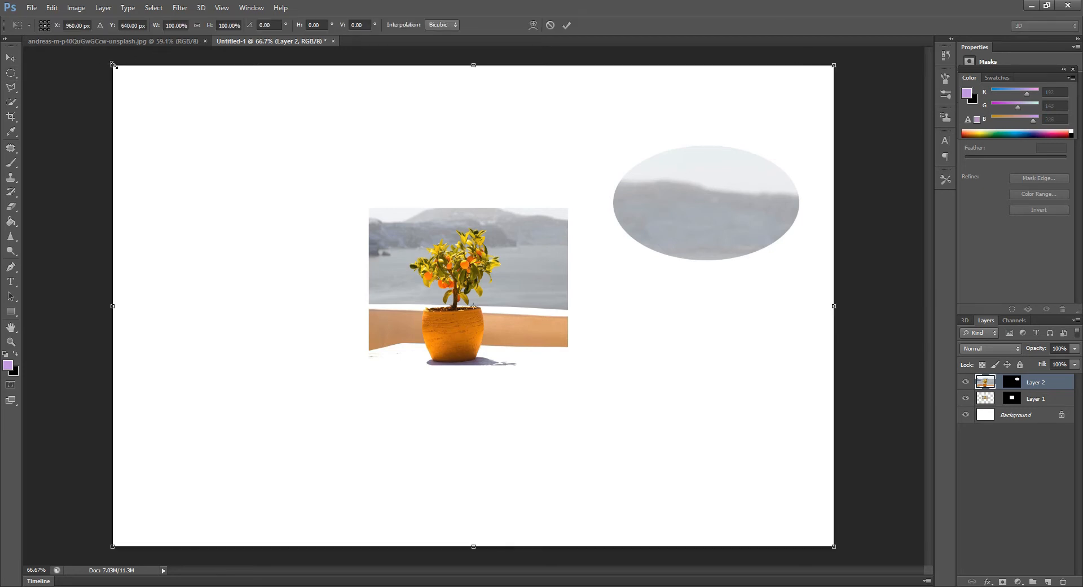
{"action": "left_click_drag", "start_coordinate": [113, 65], "coordinate": [327, 128]}
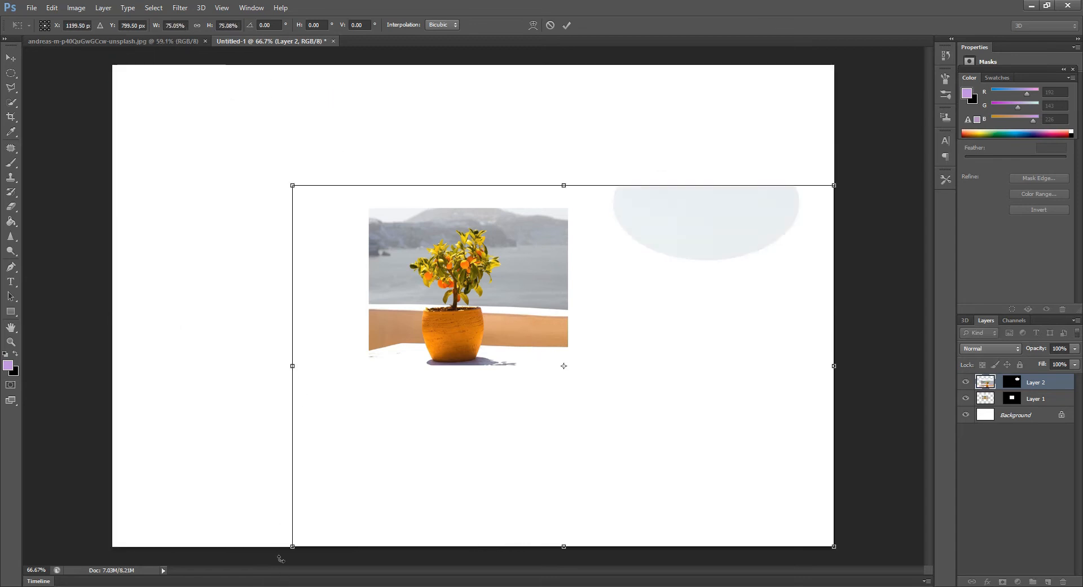
{"action": "left_click_drag", "start_coordinate": [293, 546], "coordinate": [606, 285]}
{"action": "left_click", "coordinate": [690, 228]}
{"action": "left_click_drag", "start_coordinate": [667, 213], "coordinate": [669, 168]}
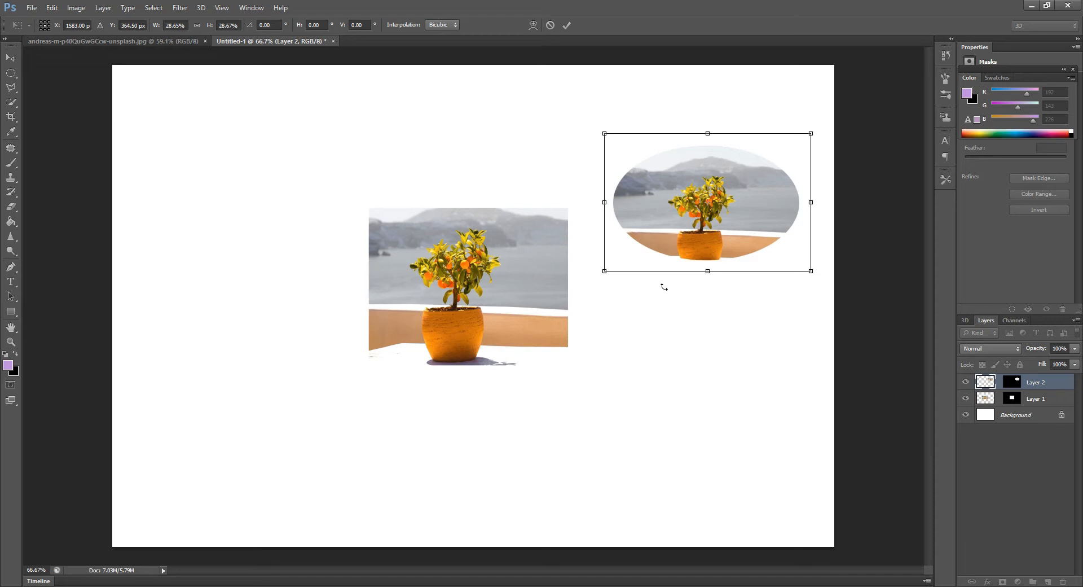
{"action": "left_click", "coordinate": [660, 309]}
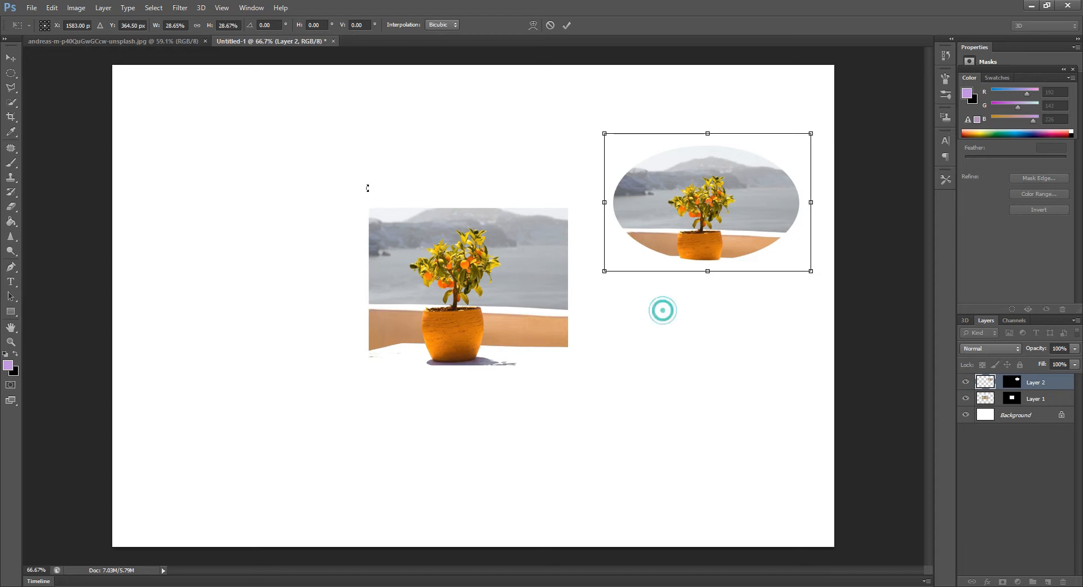
{"action": "left_click", "coordinate": [12, 104]}
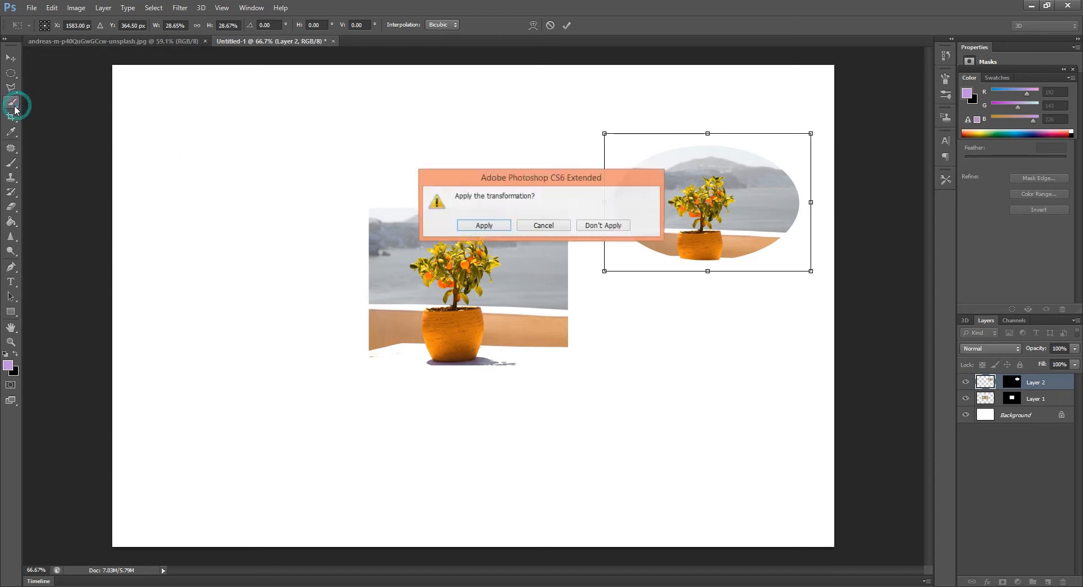
{"action": "left_click", "coordinate": [485, 227]}
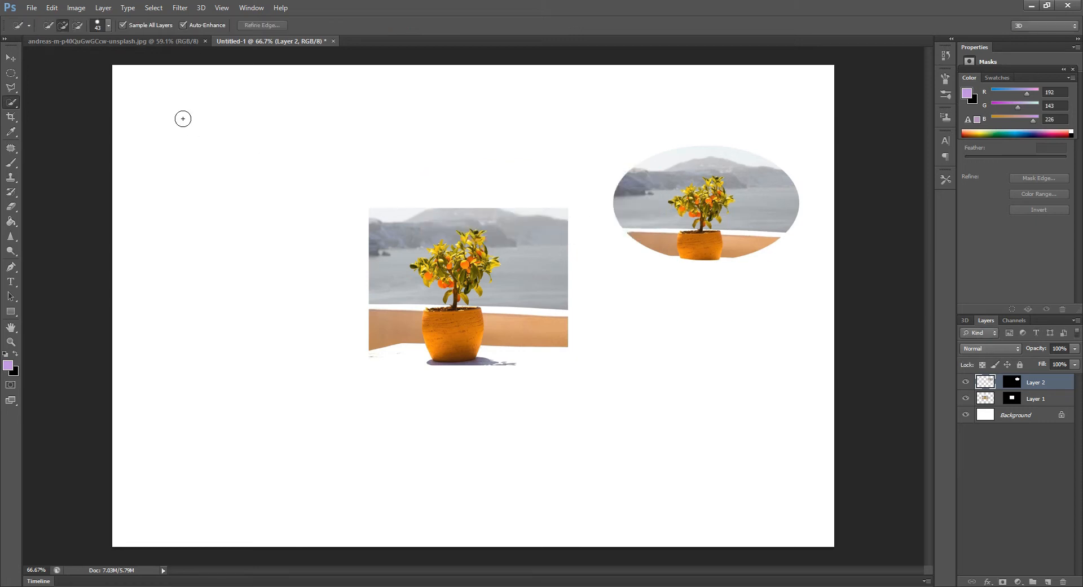
Draw a closed, nine-cornered irregular selection with the Polygonal Lasso around the canvas's left side, with two peaks along its upper edge
{"action": "left_click", "coordinate": [12, 87]}
{"action": "left_click", "coordinate": [164, 247]}
{"action": "left_click", "coordinate": [241, 200]}
{"action": "left_click", "coordinate": [261, 332]}
{"action": "left_click", "coordinate": [332, 199]}
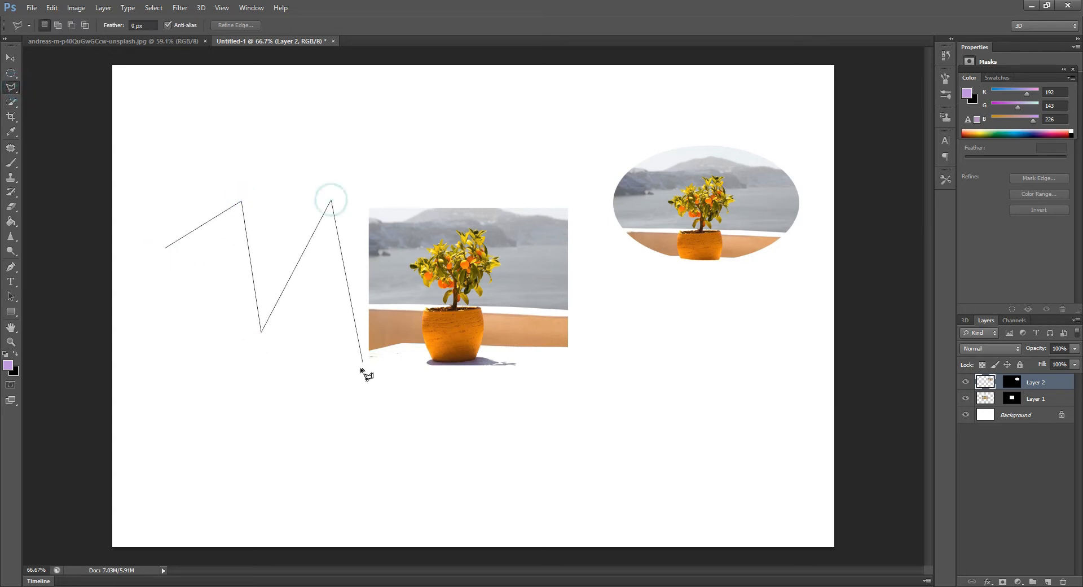
{"action": "left_click", "coordinate": [361, 382]}
{"action": "left_click", "coordinate": [471, 389]}
{"action": "left_click", "coordinate": [375, 461]}
{"action": "left_click", "coordinate": [197, 419]}
{"action": "left_click", "coordinate": [148, 342]}
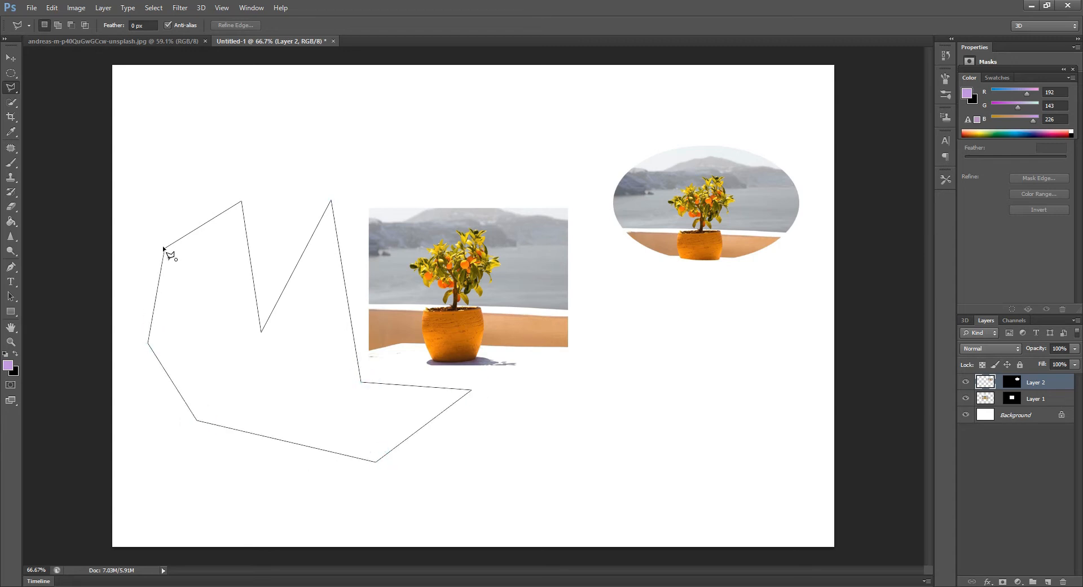
{"action": "left_click", "coordinate": [166, 246]}
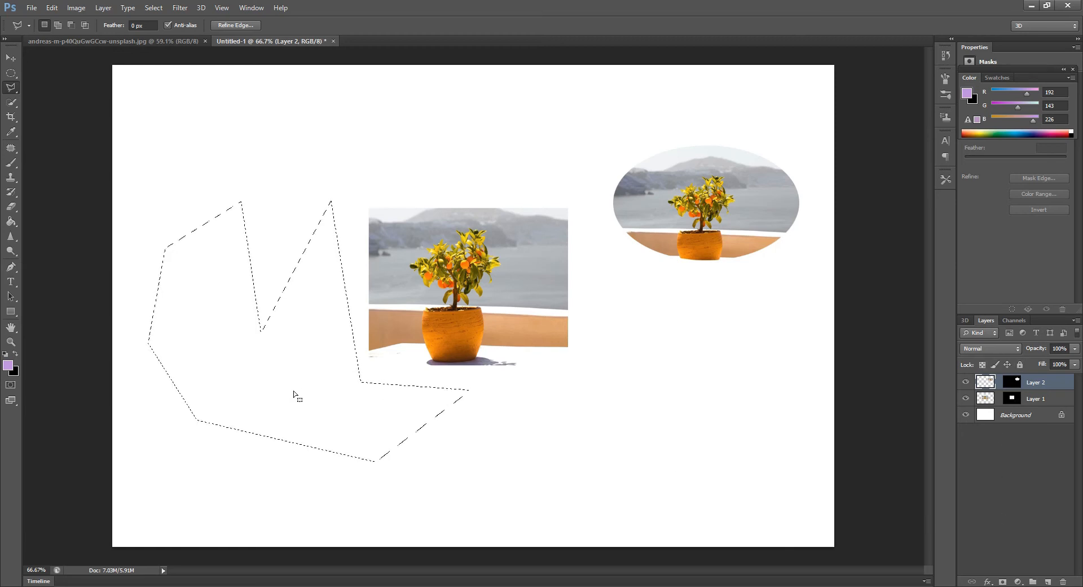
Paste the photo into the irregular selection, scale it to about 65%, position the plant inside the shape and apply the transformation
{"action": "key", "text": "shift"}
{"action": "key", "text": "ctrl+shift+alt+v"}
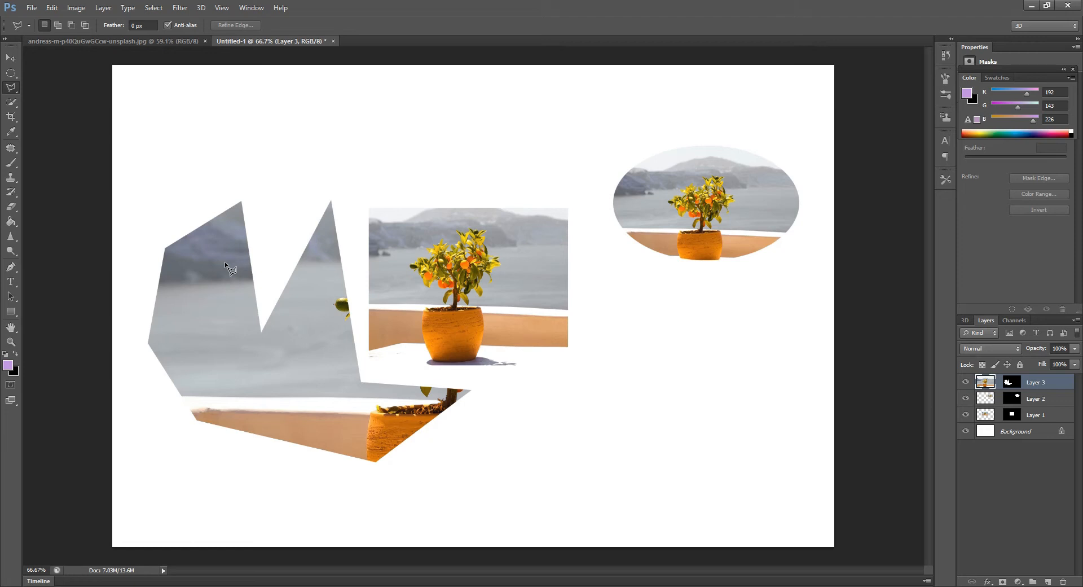
{"action": "key", "text": "ctrl+t"}
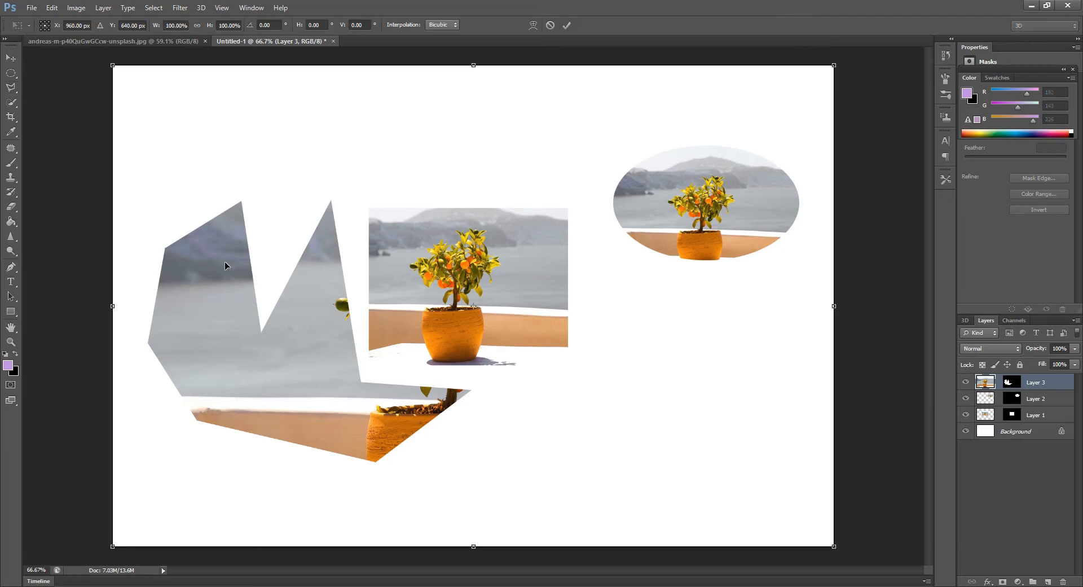
{"action": "left_click", "coordinate": [836, 65]}
{"action": "left_click_drag", "start_coordinate": [835, 65], "coordinate": [614, 80]}
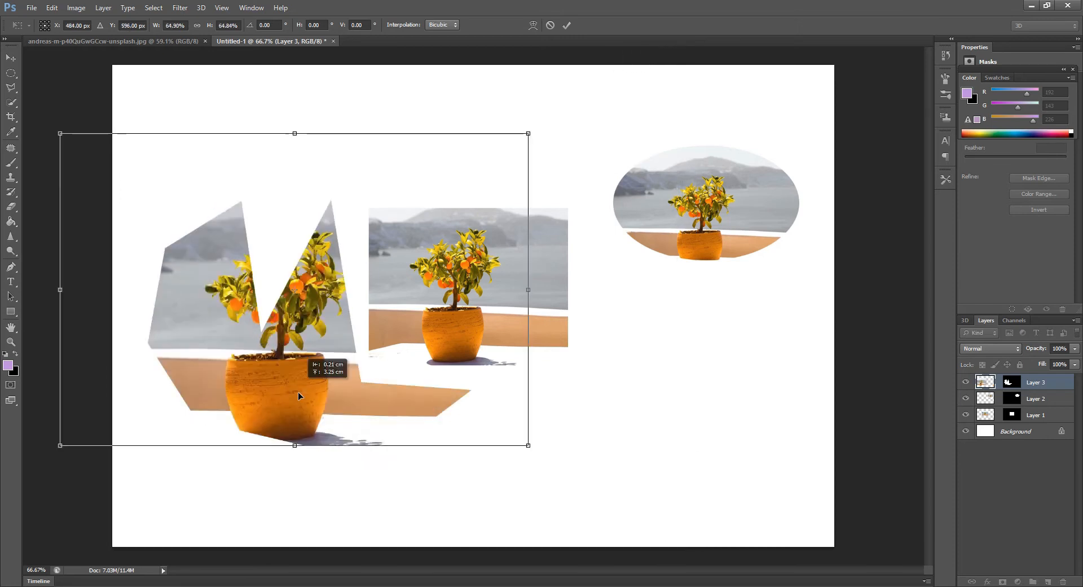
{"action": "left_click_drag", "start_coordinate": [298, 395], "coordinate": [303, 396]}
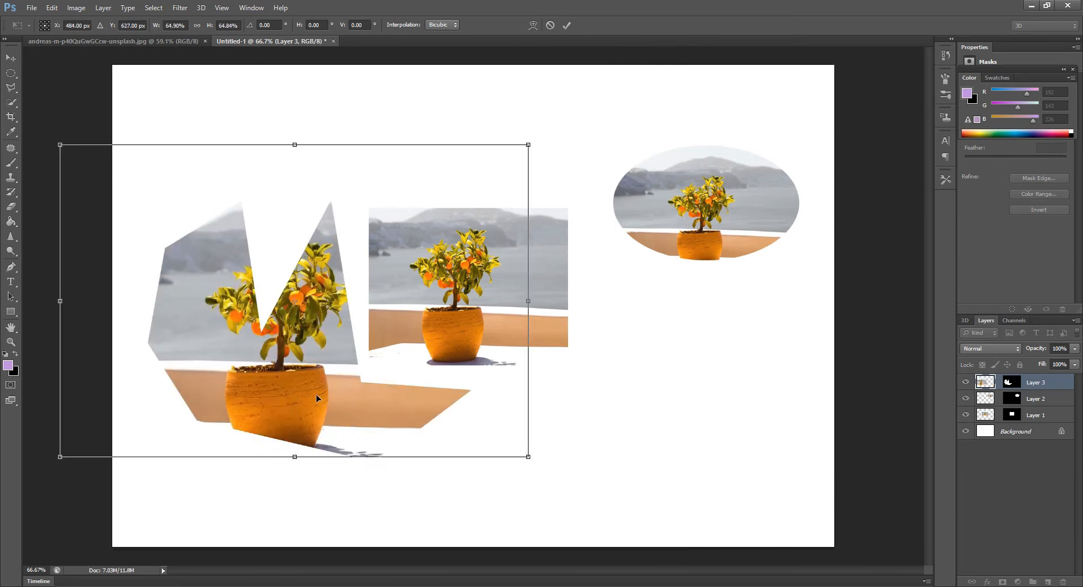
{"action": "key", "text": "Return"}
Delete the three masked photo layers above the Background
{"action": "key", "text": "l"}
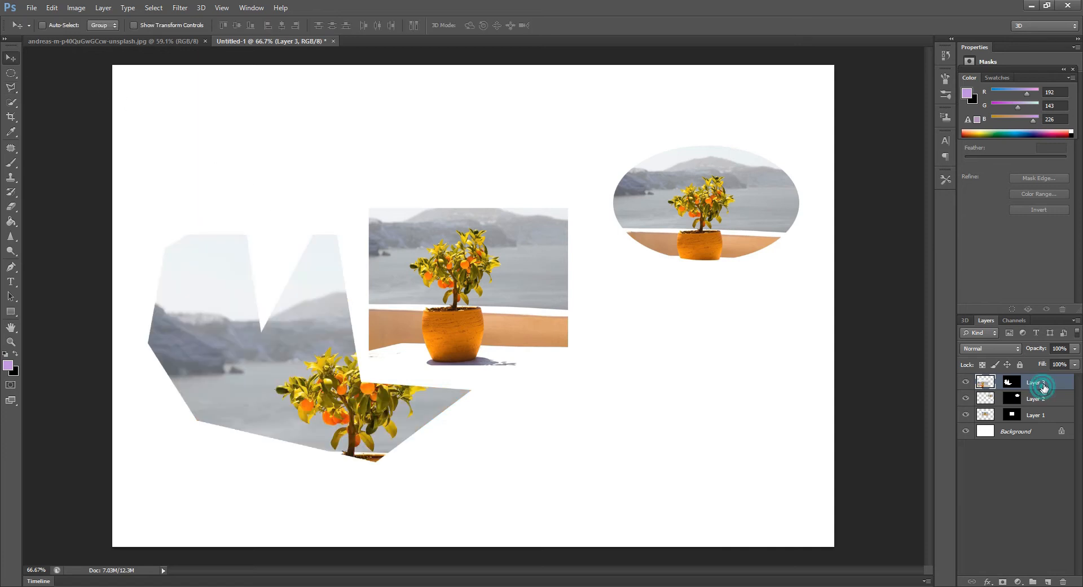
{"action": "left_click_drag", "start_coordinate": [1042, 389], "coordinate": [1062, 581]}
{"action": "left_click_drag", "start_coordinate": [1044, 382], "coordinate": [1063, 581]}
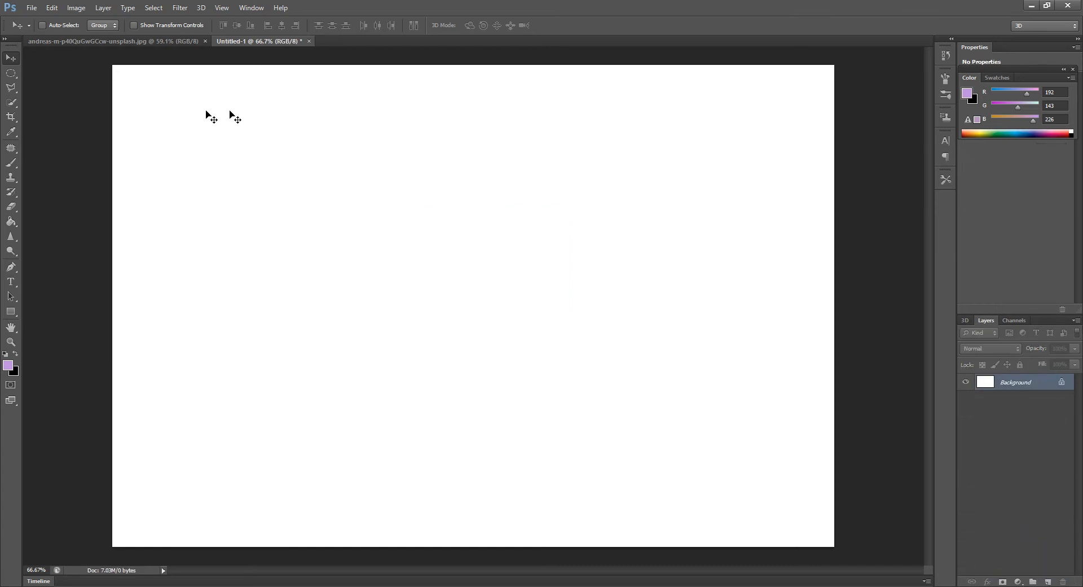
Place the fashion sketch fi1 from the photoshop tp folder on the canvas, enlarge it to about 311% and commit the placement
{"action": "left_click", "coordinate": [1047, 6]}
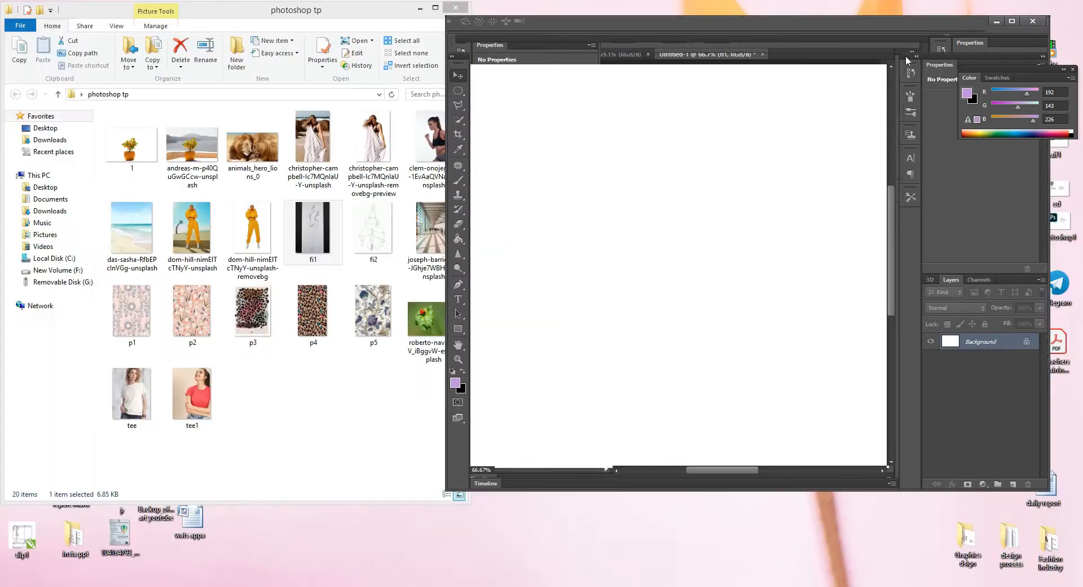
{"action": "left_click", "coordinate": [303, 233]}
{"action": "left_click_drag", "start_coordinate": [303, 233], "coordinate": [641, 229]}
{"action": "left_click", "coordinate": [1012, 20]}
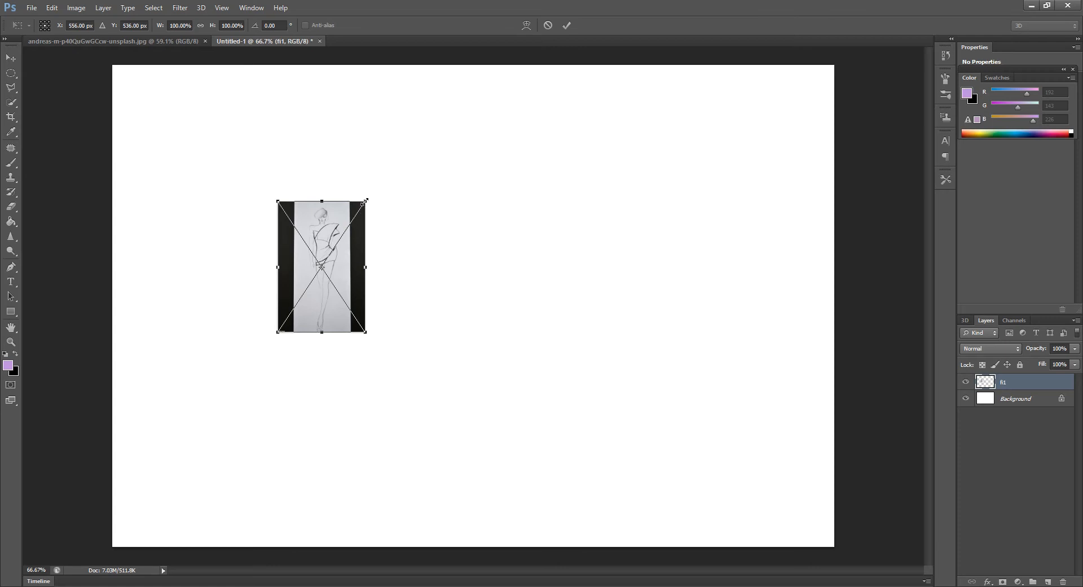
{"action": "left_click_drag", "start_coordinate": [365, 200], "coordinate": [466, 86]}
{"action": "left_click_drag", "start_coordinate": [450, 331], "coordinate": [535, 490]}
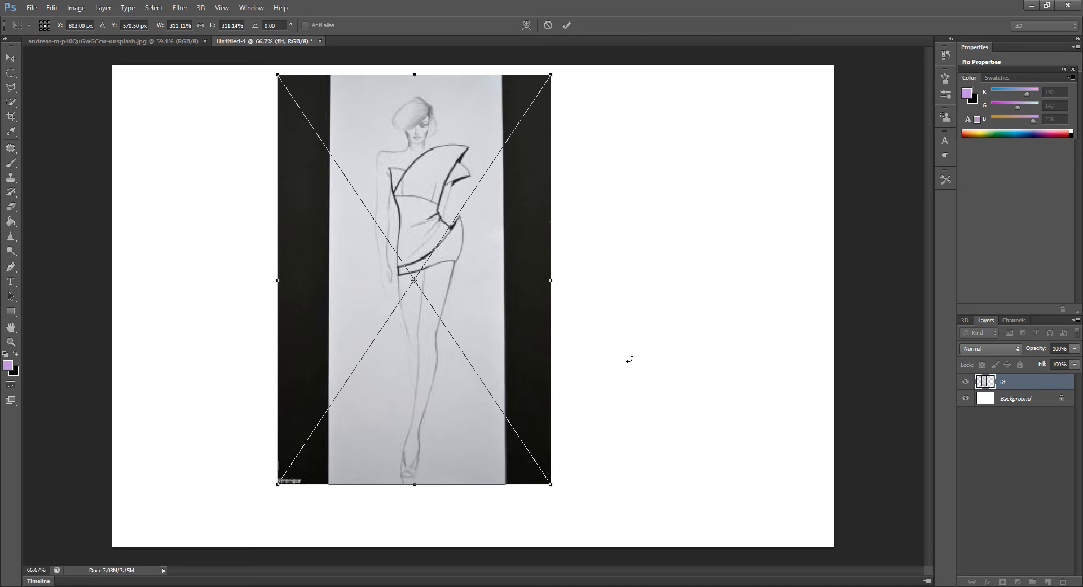
{"action": "key", "text": "Return"}
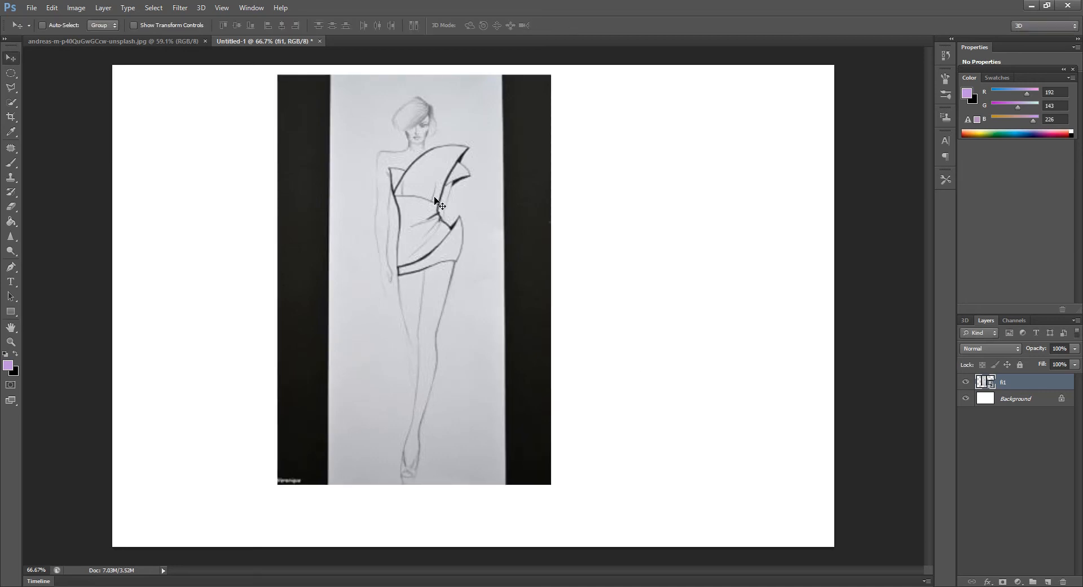
Open the floral pattern image p1 from the photoshop tp folder
{"action": "scroll", "coordinate": [455, 100], "scroll_direction": "up", "scroll_amount": 3}
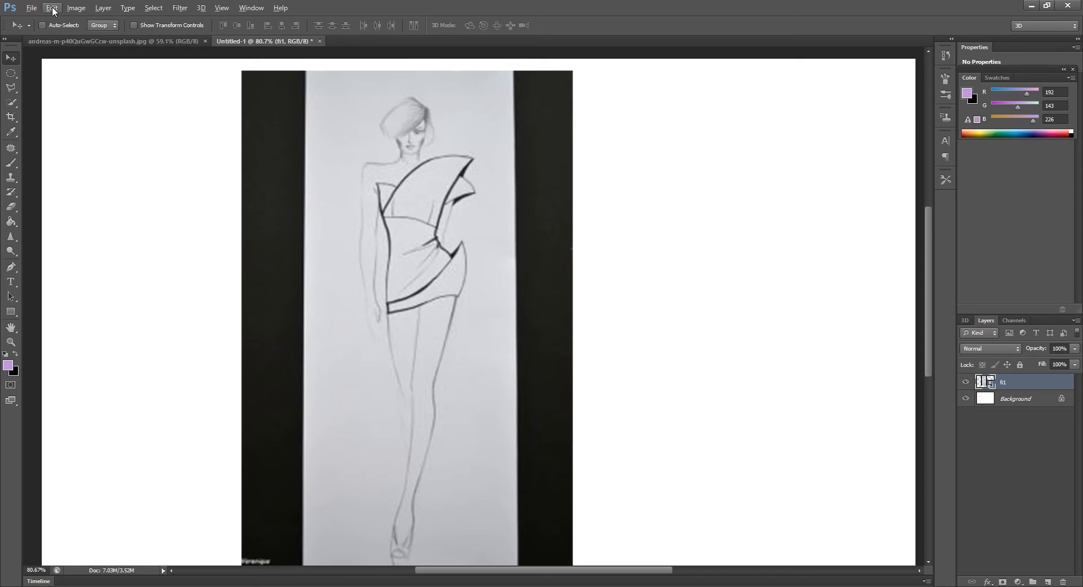
{"action": "left_click", "coordinate": [31, 8]}
{"action": "left_click", "coordinate": [43, 31]}
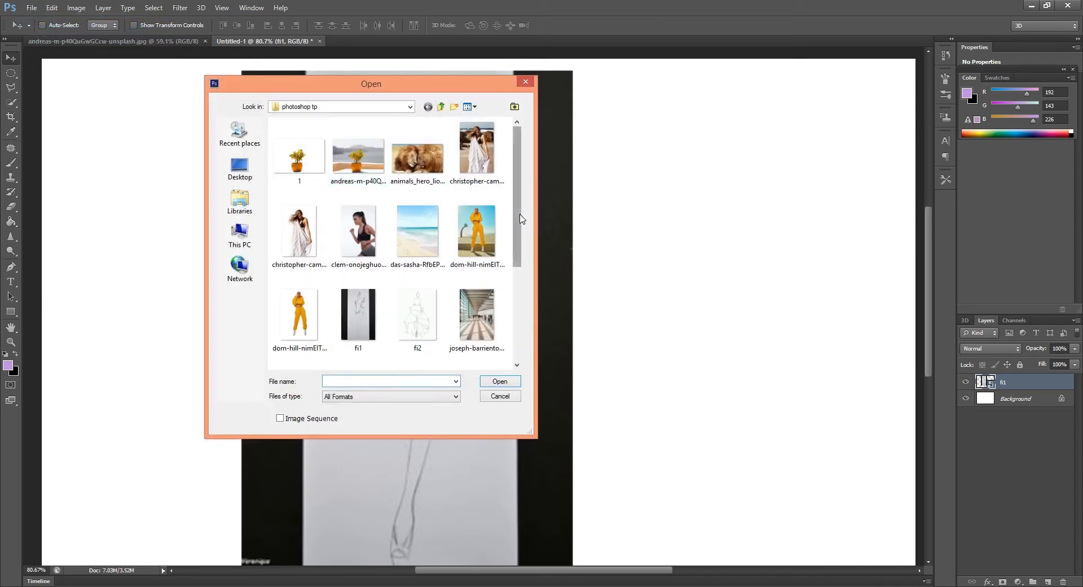
{"action": "left_click_drag", "start_coordinate": [519, 219], "coordinate": [527, 326]}
{"action": "left_click", "coordinate": [303, 228]}
{"action": "left_click", "coordinate": [498, 381]}
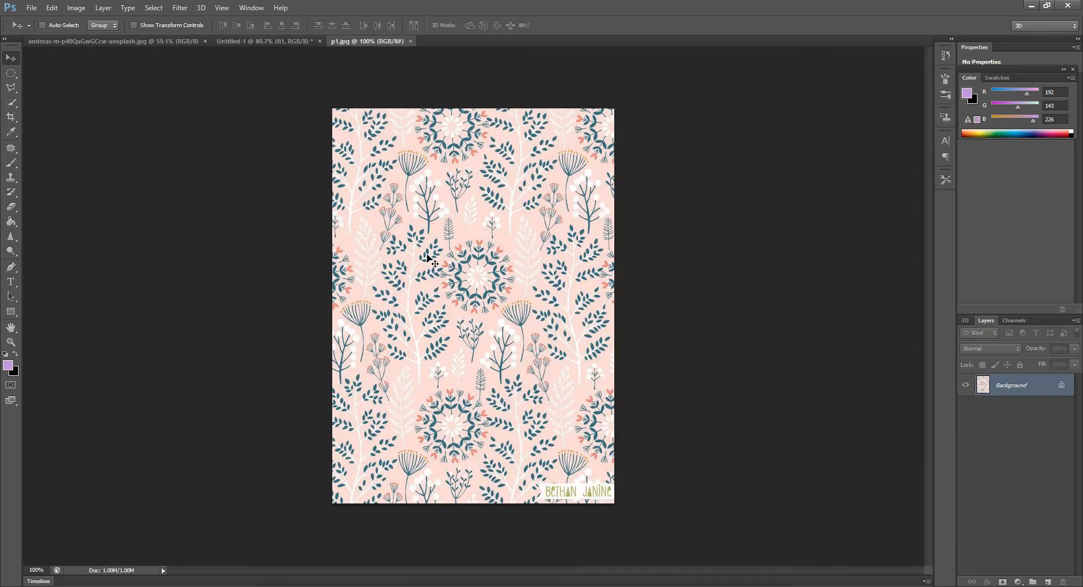
Select the entire floral pattern image and copy it
{"action": "left_click", "coordinate": [16, 73]}
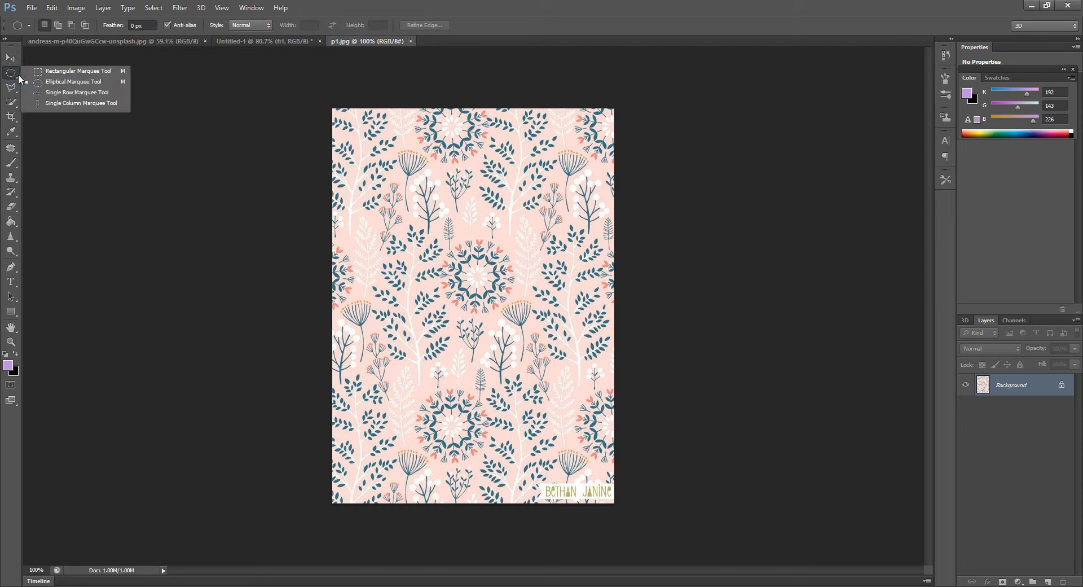
{"action": "left_click", "coordinate": [53, 72]}
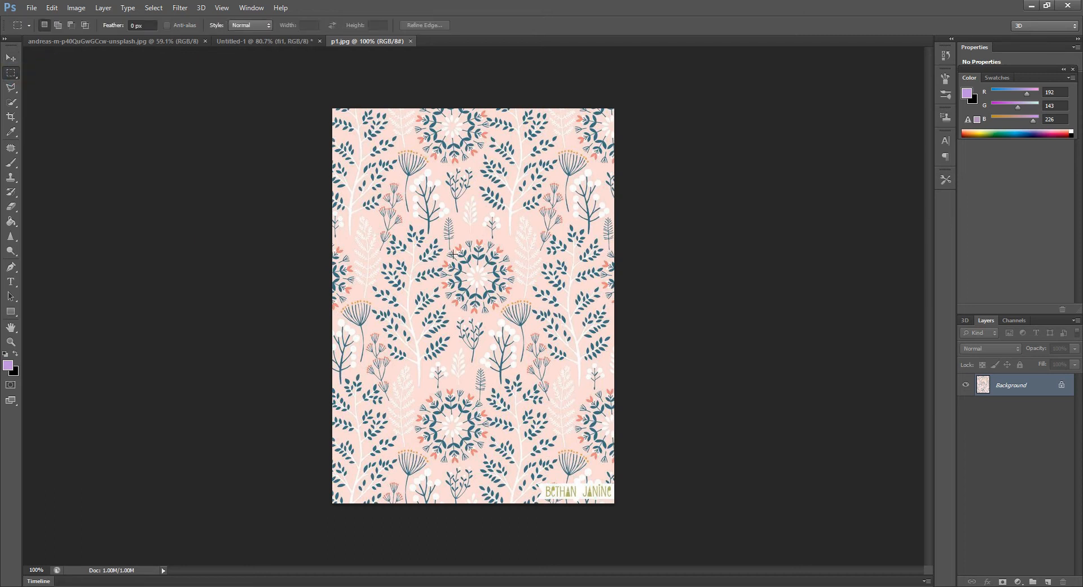
{"action": "key", "text": "ctrl+a"}
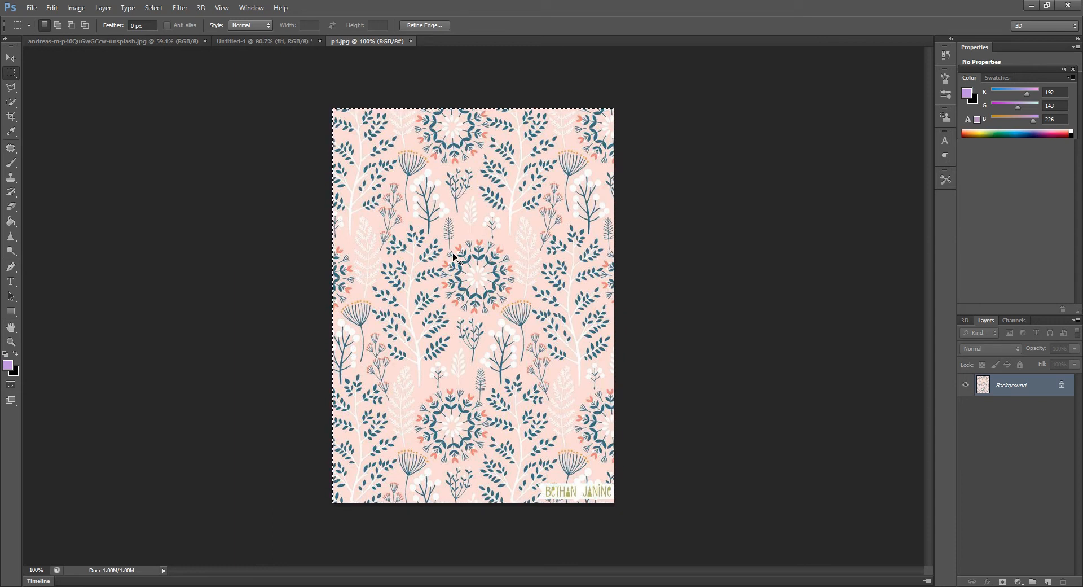
Quick-select the upper fan-shaped panel of the dress in the Untitled-1 sketch and fill it with the floral pattern using Paste Into
{"action": "left_click", "coordinate": [269, 40]}
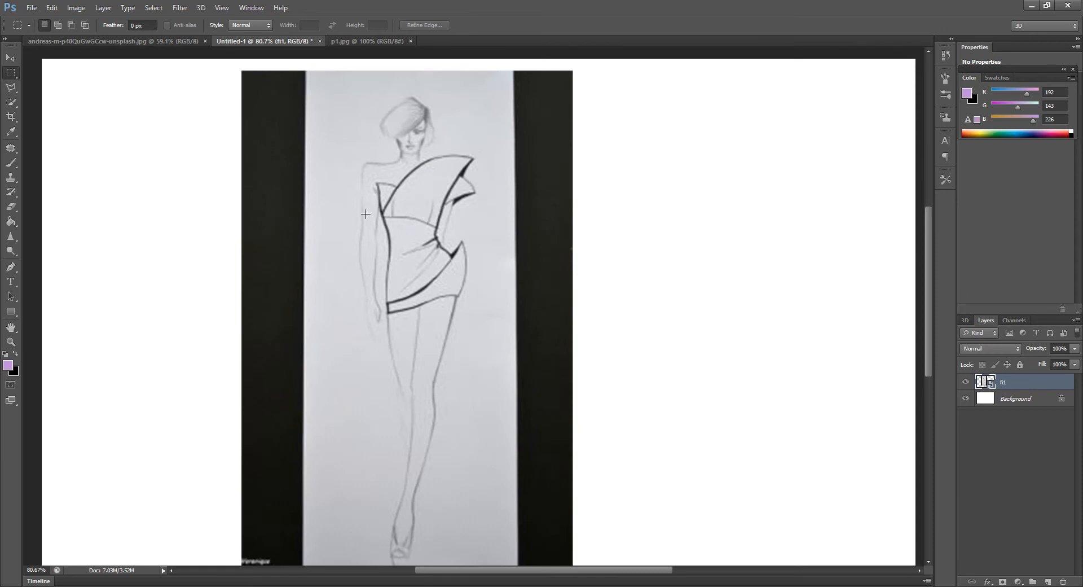
{"action": "left_click", "coordinate": [10, 104]}
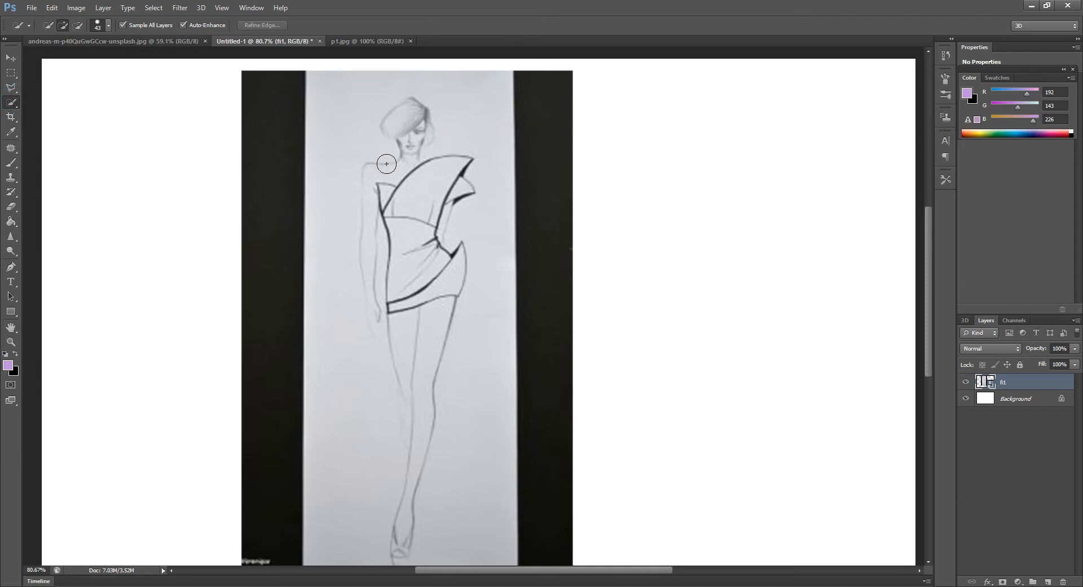
{"action": "left_click_drag", "start_coordinate": [431, 179], "coordinate": [415, 185]}
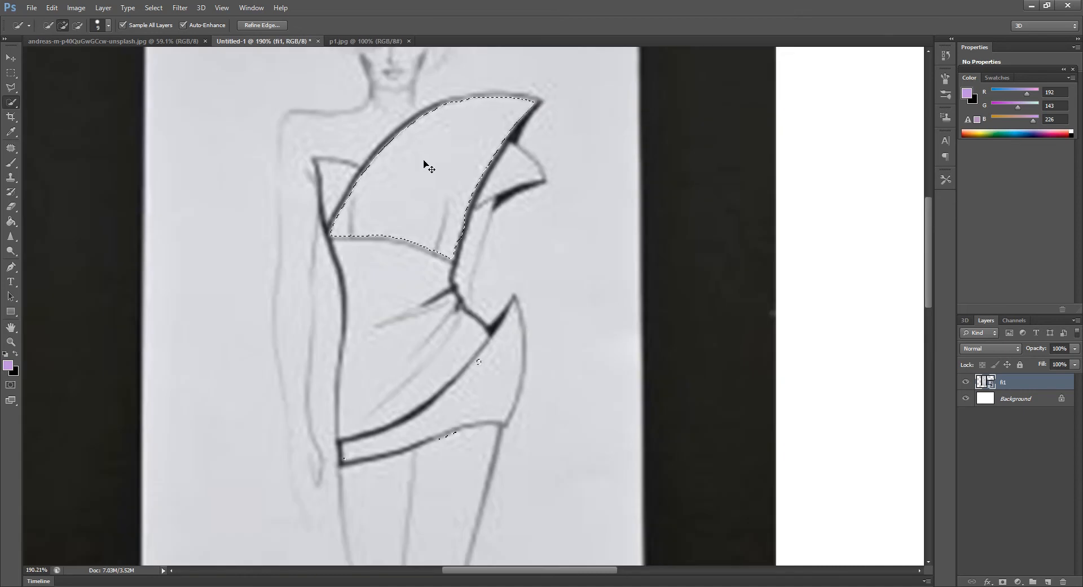
{"action": "key", "text": "ctrl+alt+shift+v"}
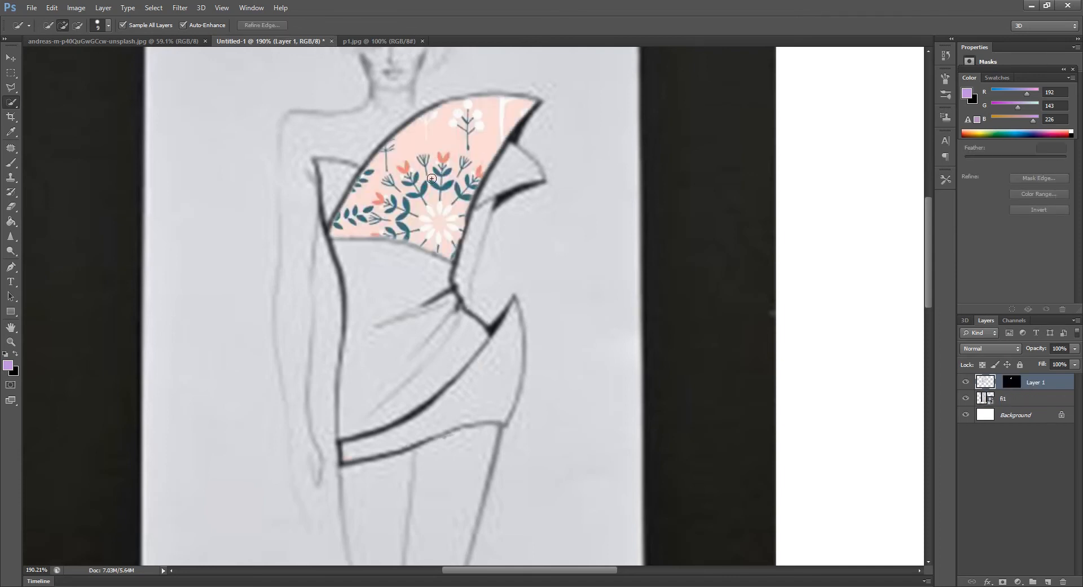
Free-transform the pasted floral pattern to about 43% scale, position it to cover the upper dress panel and apply the transformation
{"action": "scroll", "coordinate": [405, 162], "scroll_direction": "up", "scroll_amount": 3}
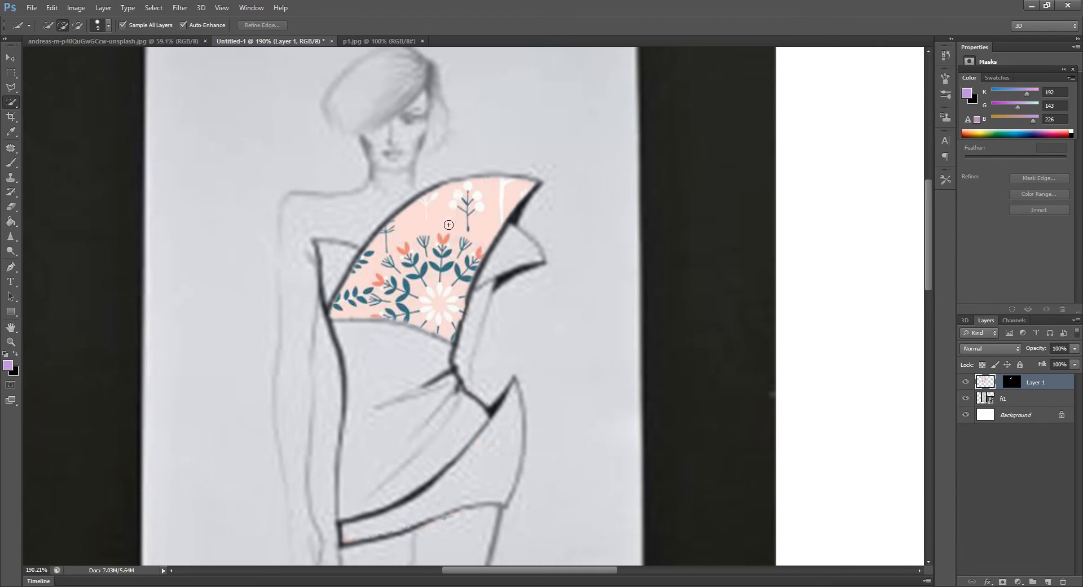
{"action": "scroll", "coordinate": [450, 228], "scroll_direction": "up", "scroll_amount": 2}
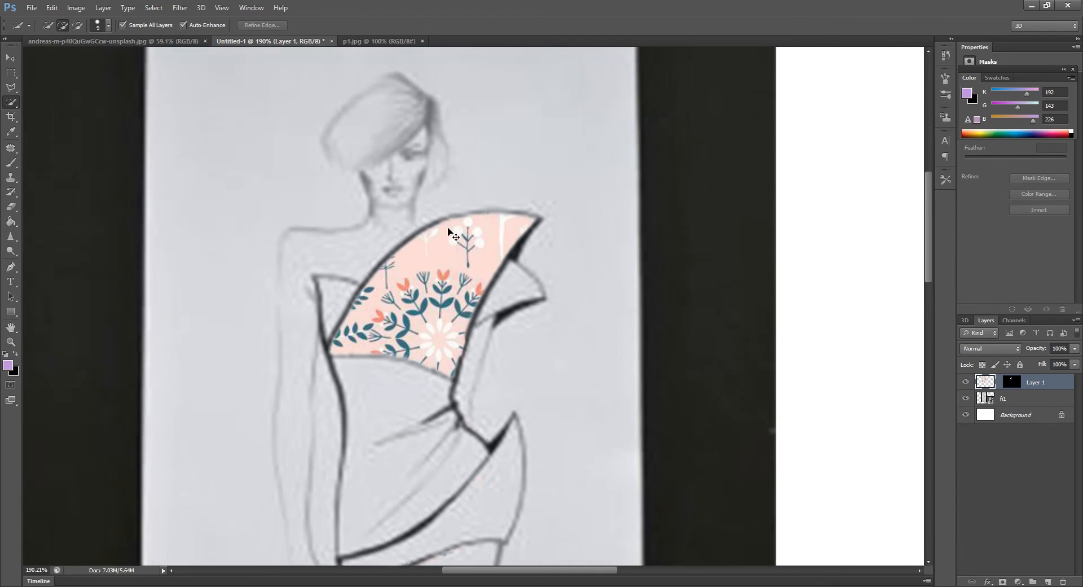
{"action": "key", "text": "ctrl+t"}
{"action": "scroll", "coordinate": [595, 308], "scroll_direction": "down", "scroll_amount": 5}
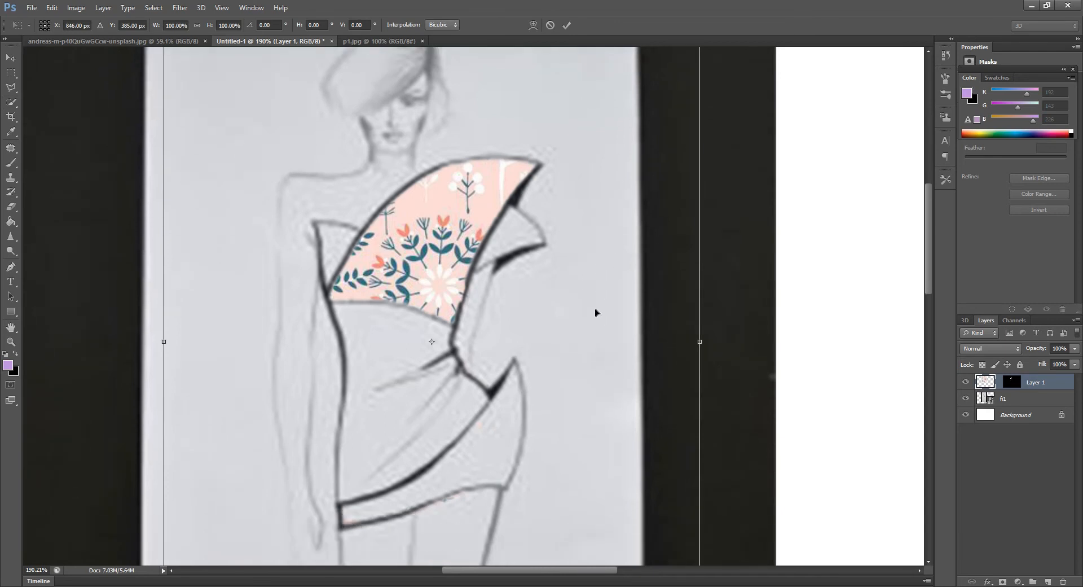
{"action": "scroll", "coordinate": [595, 314], "scroll_direction": "down", "scroll_amount": 1}
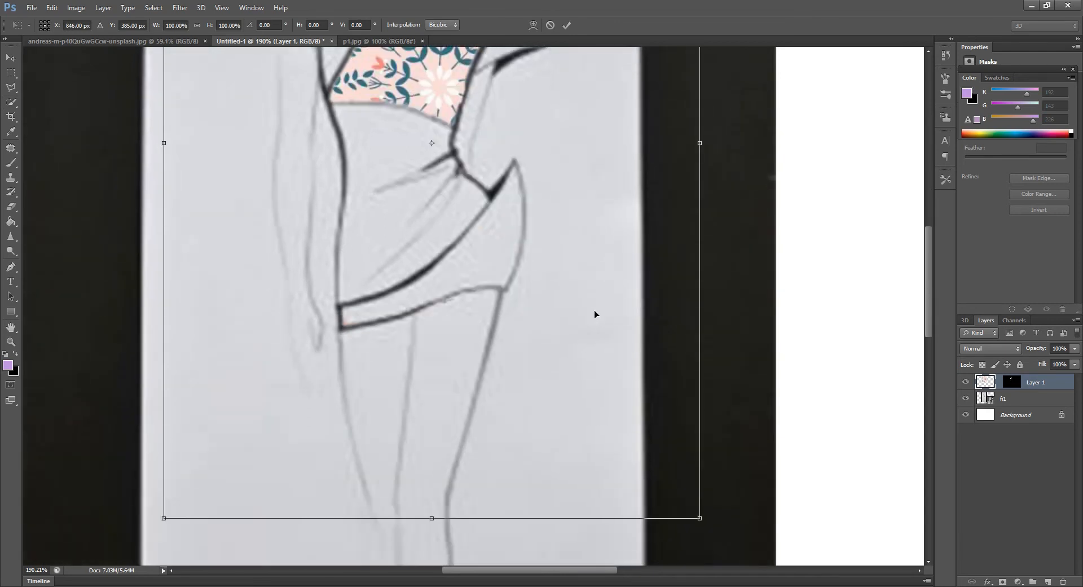
{"action": "left_click_drag", "start_coordinate": [699, 518], "coordinate": [525, 196]}
{"action": "scroll", "coordinate": [511, 291], "scroll_direction": "up", "scroll_amount": 3}
{"action": "scroll", "coordinate": [511, 292], "scroll_direction": "up", "scroll_amount": 1}
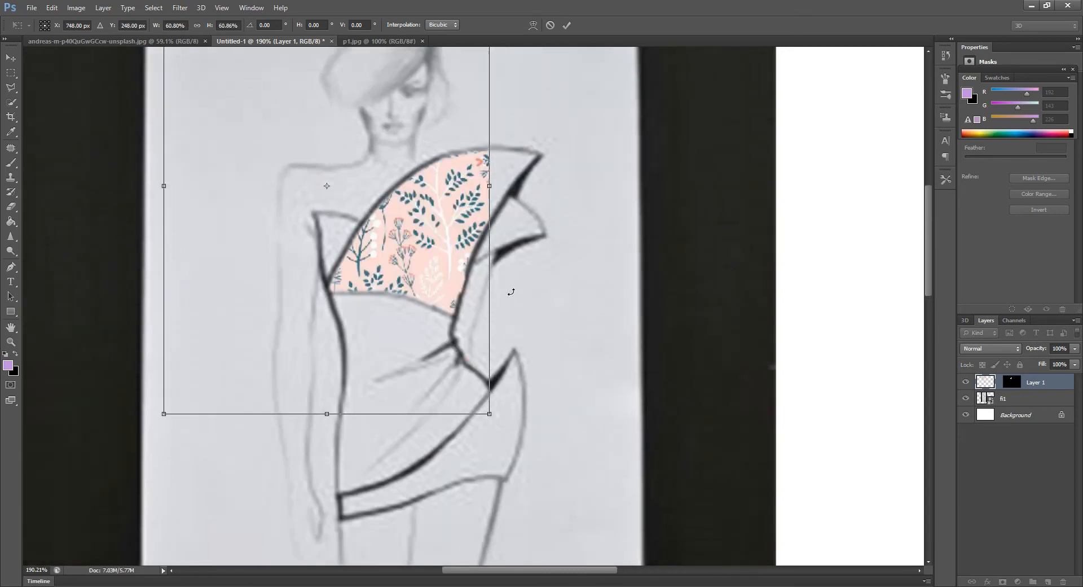
{"action": "left_click_drag", "start_coordinate": [454, 220], "coordinate": [514, 223]}
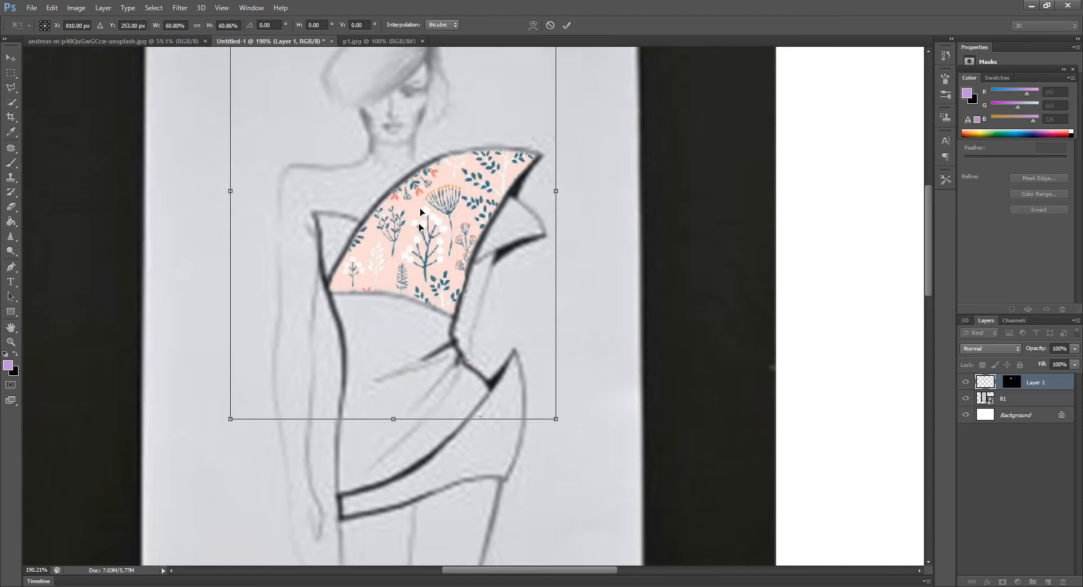
{"action": "scroll", "coordinate": [420, 228], "scroll_direction": "up", "scroll_amount": 1}
{"action": "scroll", "coordinate": [420, 228], "scroll_direction": "up", "scroll_amount": 2}
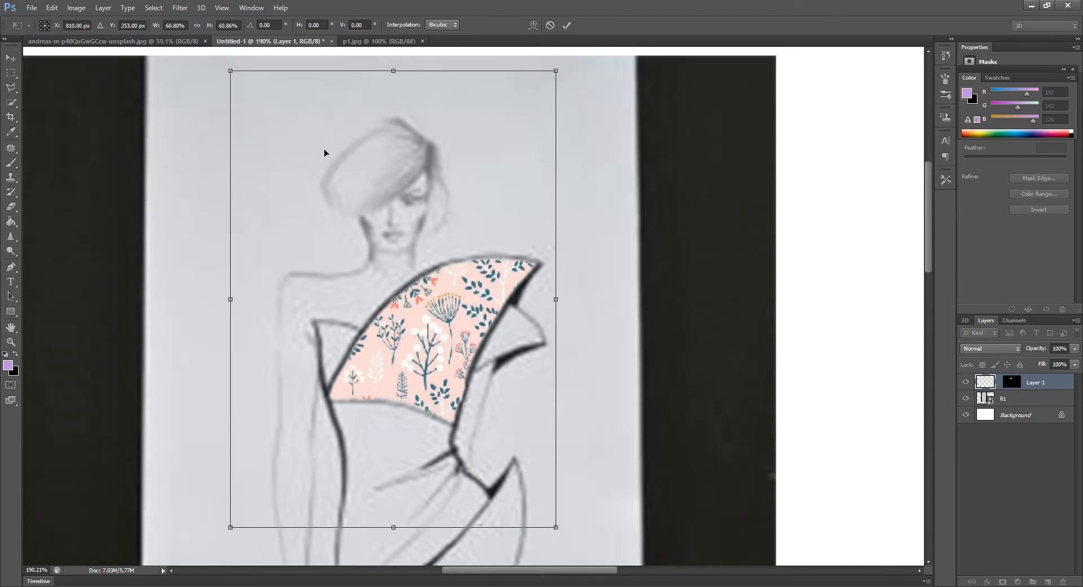
{"action": "left_click_drag", "start_coordinate": [230, 70], "coordinate": [318, 194]}
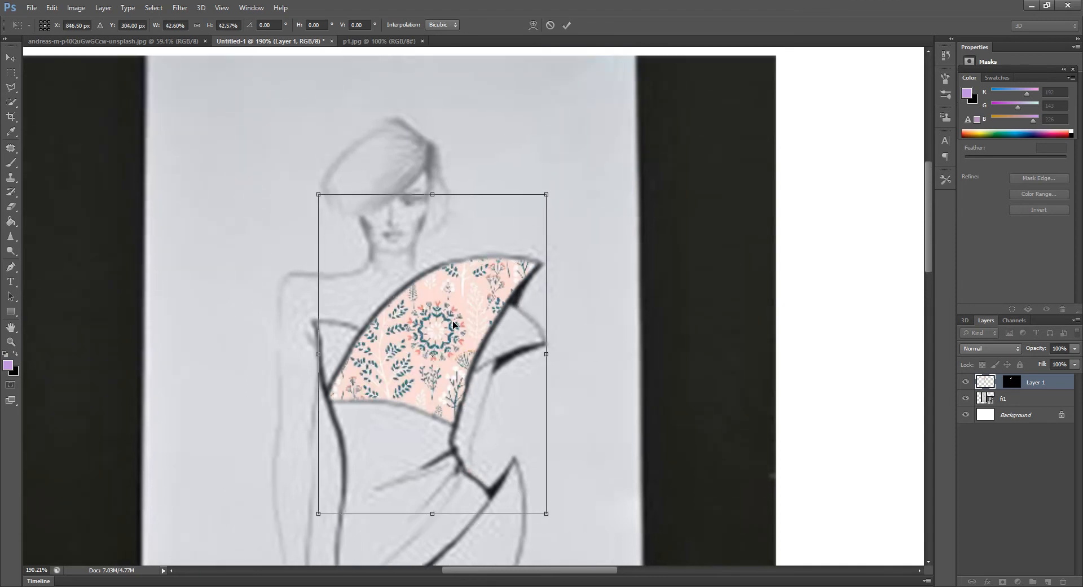
{"action": "key", "text": "Return"}
Select the dress's draped middle panel below the floral bodice with the Quick Selection tool
{"action": "key", "text": "w"}
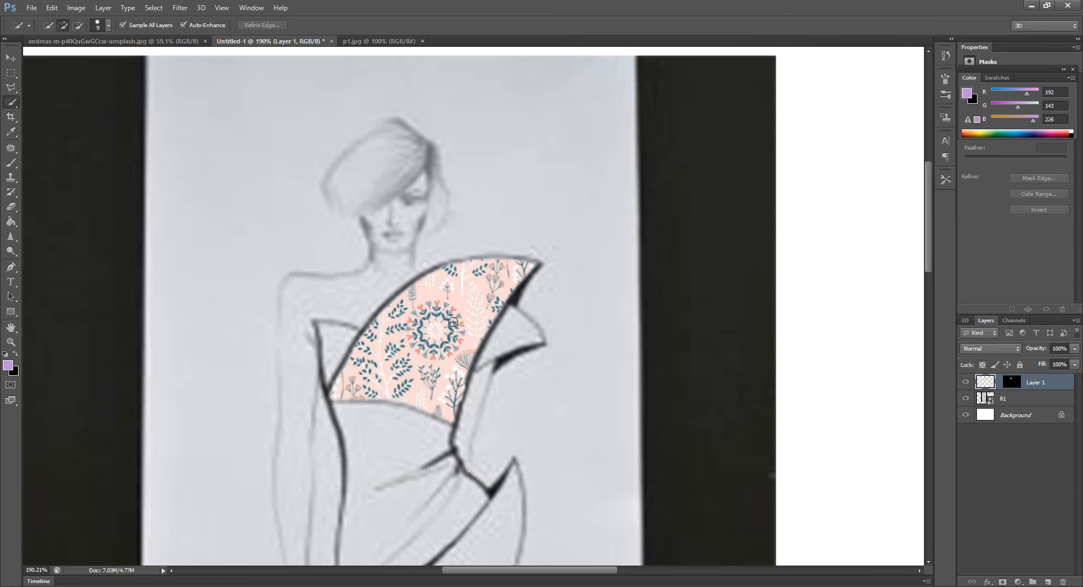
{"action": "scroll", "coordinate": [397, 293], "scroll_direction": "down", "scroll_amount": 1}
{"action": "scroll", "coordinate": [397, 292], "scroll_direction": "down", "scroll_amount": 1}
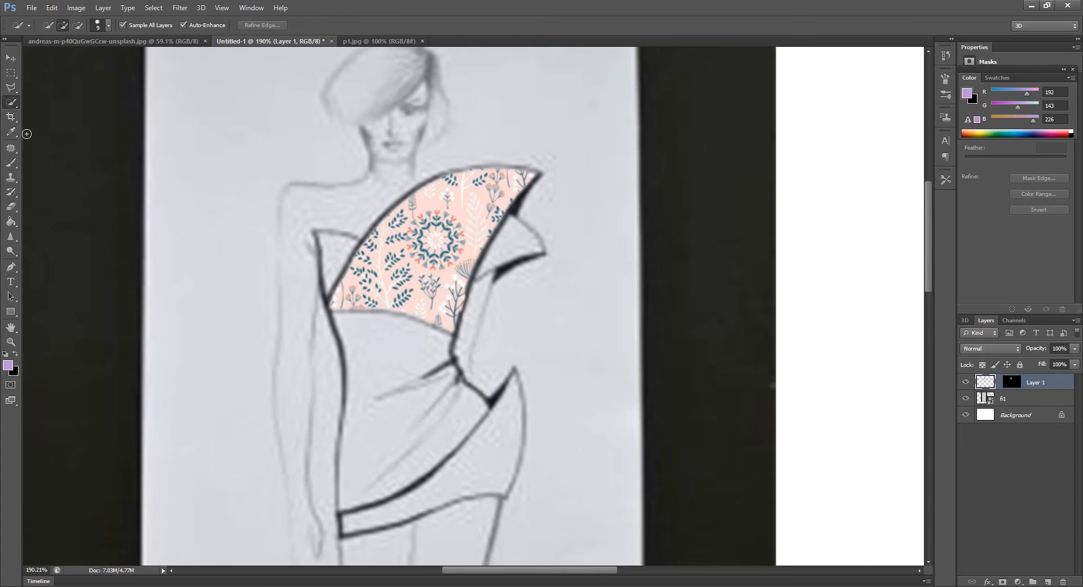
{"action": "left_click", "coordinate": [13, 103]}
{"action": "left_click", "coordinate": [400, 387]}
{"action": "mouse_move", "coordinate": [368, 327]}
{"action": "left_mouse_down"}
{"action": "mouse_move", "coordinate": [374, 321]}
{"action": "mouse_move", "coordinate": [387, 345]}
{"action": "mouse_move", "coordinate": [380, 377]}
{"action": "mouse_move", "coordinate": [380, 358]}
{"action": "left_mouse_up"}
Open the leopard pattern image p4 from the photoshop tp folder and select the whole image
{"action": "left_click", "coordinate": [32, 8]}
{"action": "left_click", "coordinate": [47, 31]}
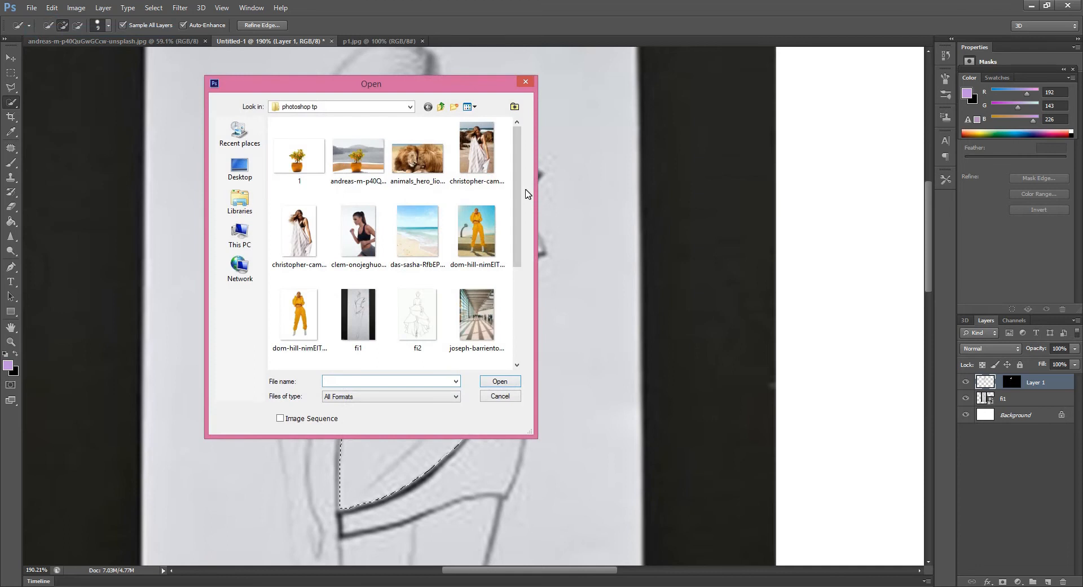
{"action": "left_click_drag", "start_coordinate": [515, 181], "coordinate": [523, 299]}
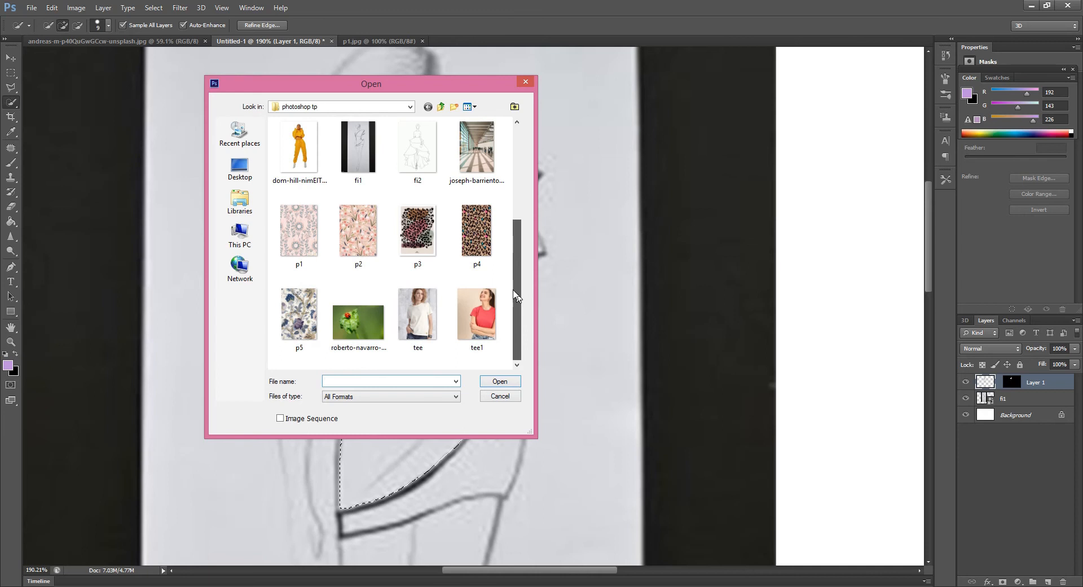
{"action": "left_click", "coordinate": [479, 237]}
{"action": "left_click", "coordinate": [499, 382]}
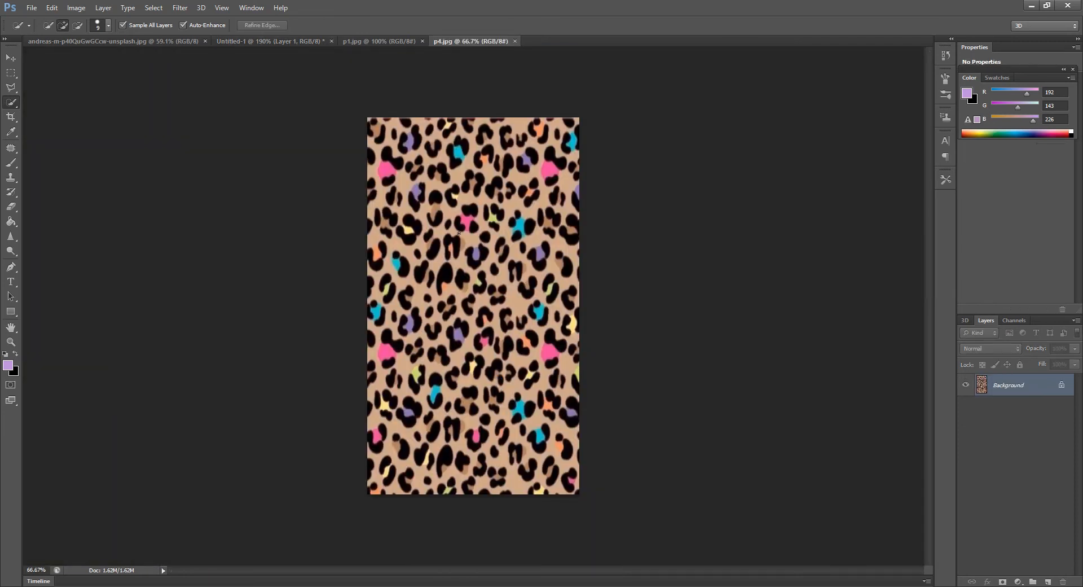
{"action": "left_click", "coordinate": [11, 73]}
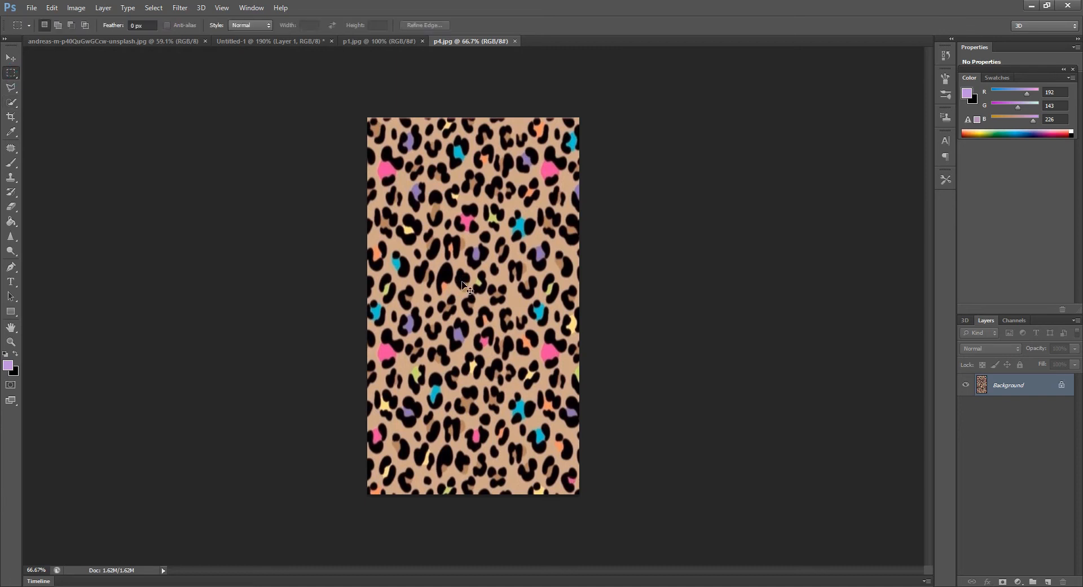
{"action": "key", "text": "ctrl+a"}
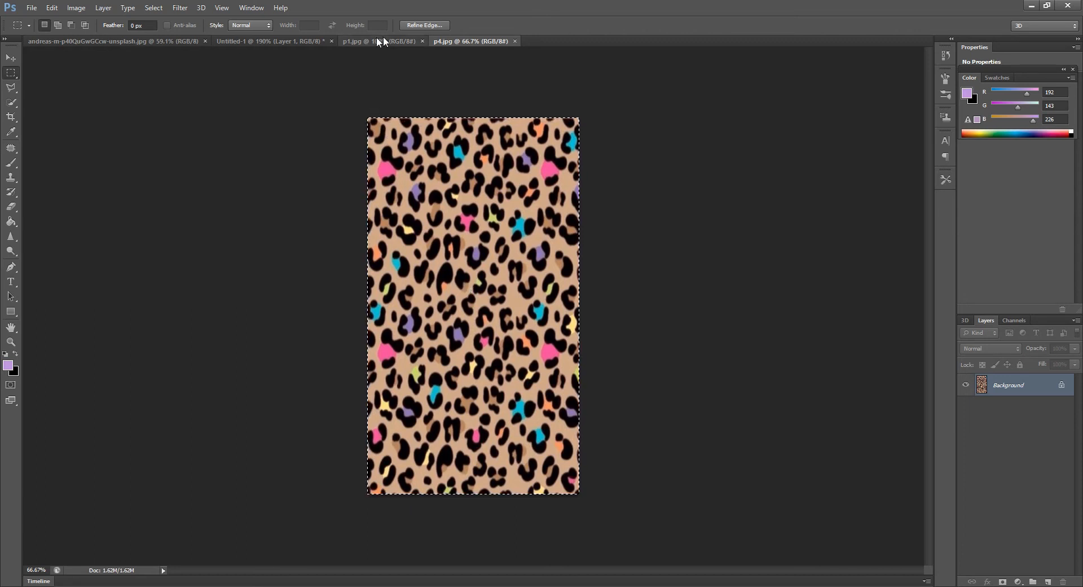
Fill the selected draped middle panel of the dress in the Untitled-1 sketch with the leopard pattern using Paste Into
{"action": "left_click", "coordinate": [249, 39]}
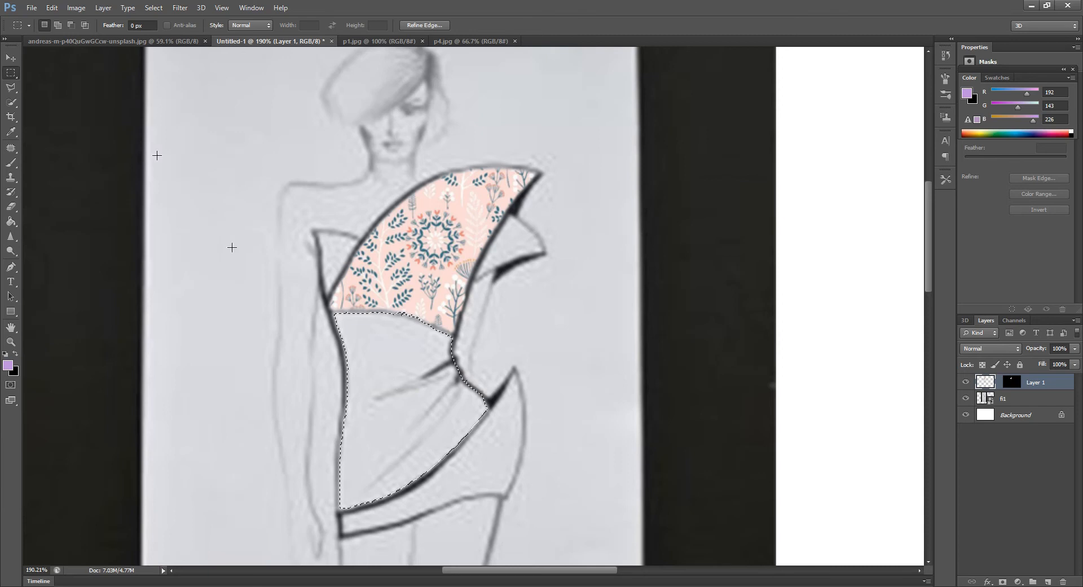
{"action": "left_click", "coordinate": [49, 8]}
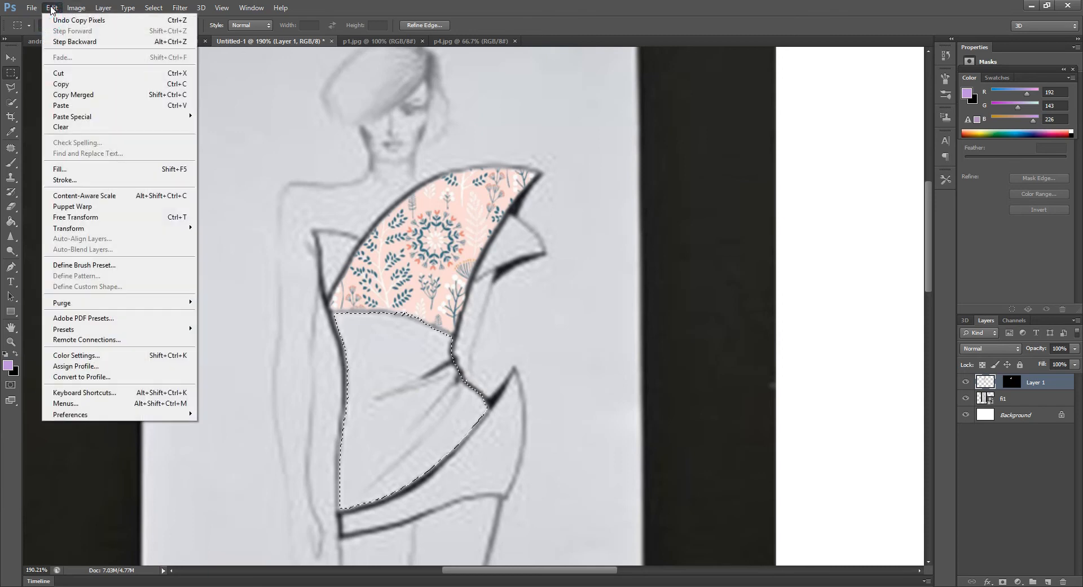
{"action": "mouse_move", "coordinate": [84, 119]}
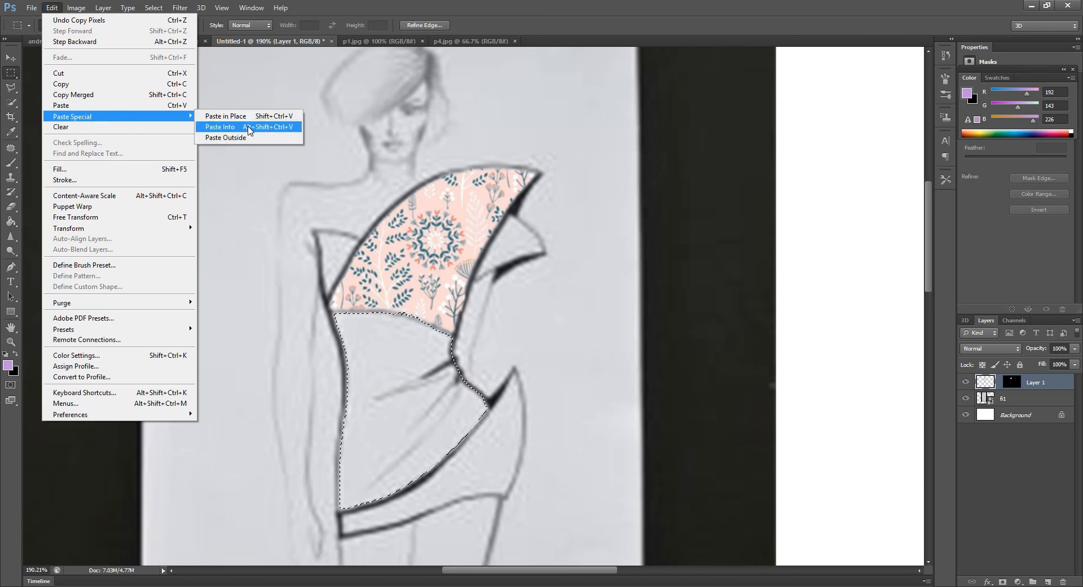
{"action": "left_click", "coordinate": [249, 127]}
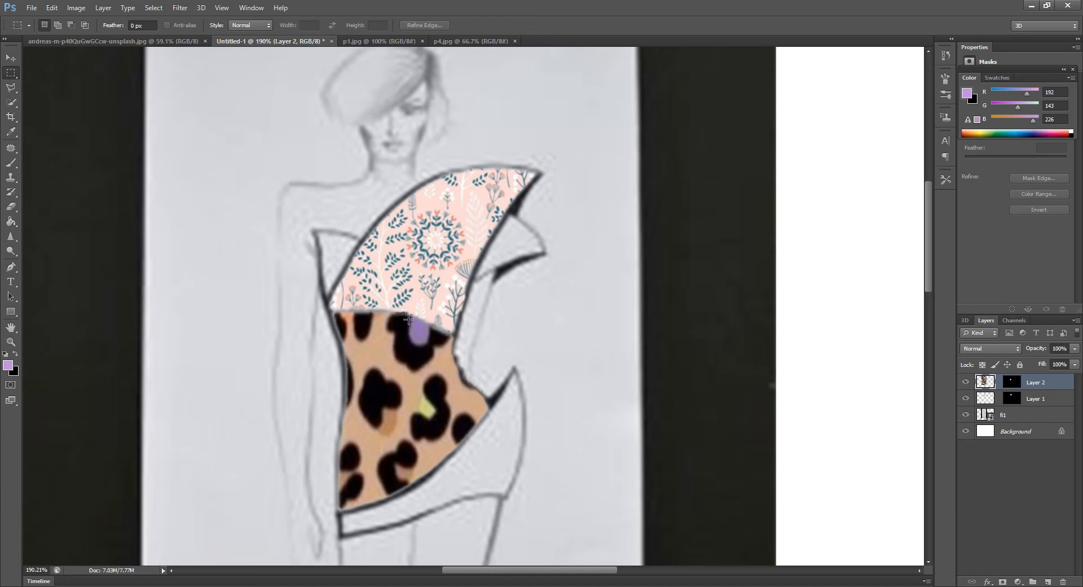
Free-transform the pasted leopard pattern to about 37% width and 38% height, covering the middle dress panel, and apply it
{"action": "scroll", "coordinate": [409, 319], "scroll_direction": "down", "scroll_amount": 2}
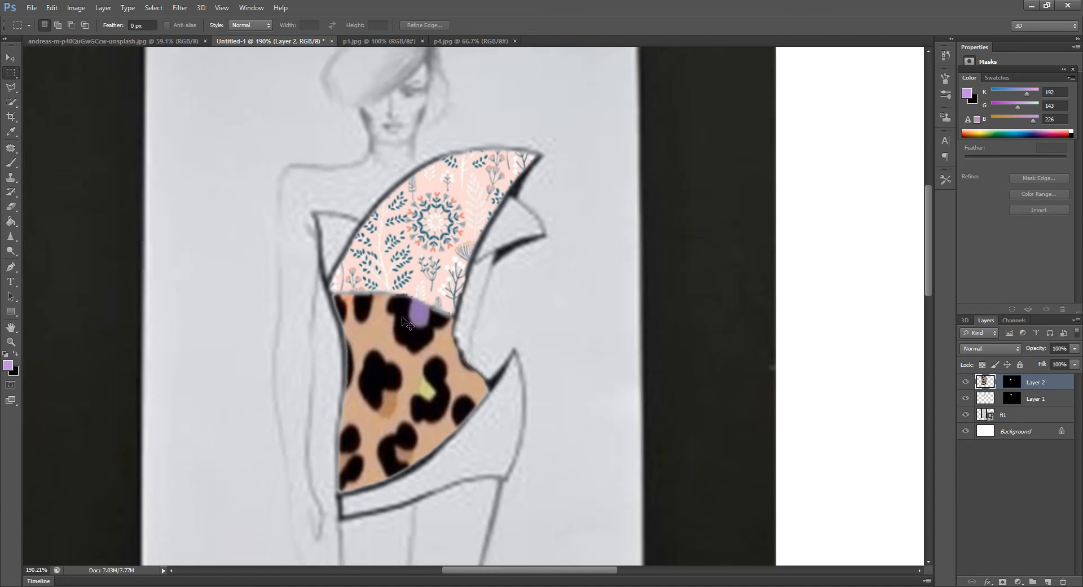
{"action": "key", "text": "ctrl+t"}
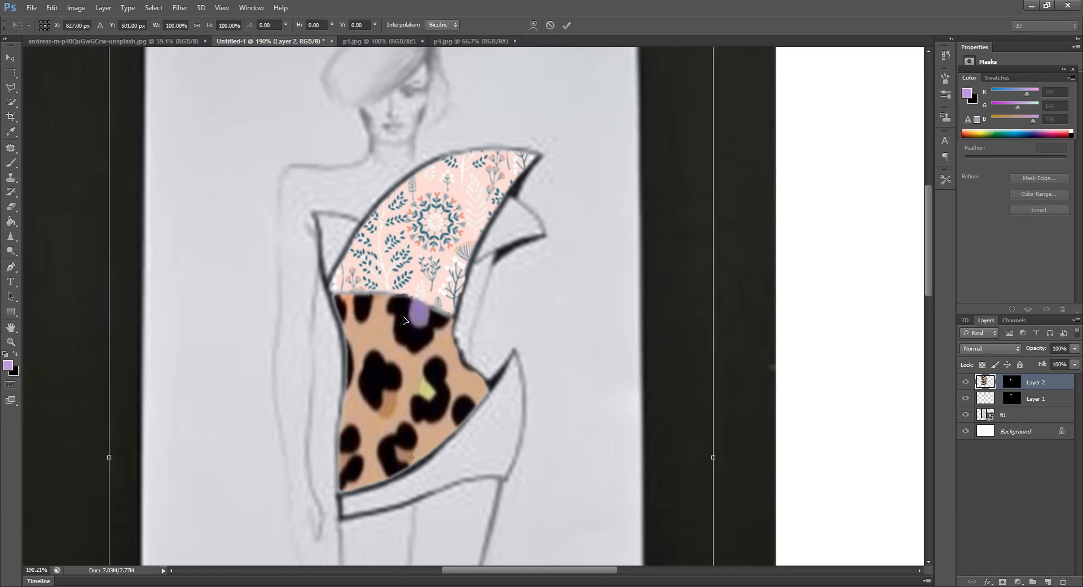
{"action": "scroll", "coordinate": [403, 320], "scroll_direction": "down", "scroll_amount": 10}
{"action": "left_click_drag", "start_coordinate": [714, 489], "coordinate": [525, 115]}
{"action": "scroll", "coordinate": [563, 253], "scroll_direction": "up", "scroll_amount": 5}
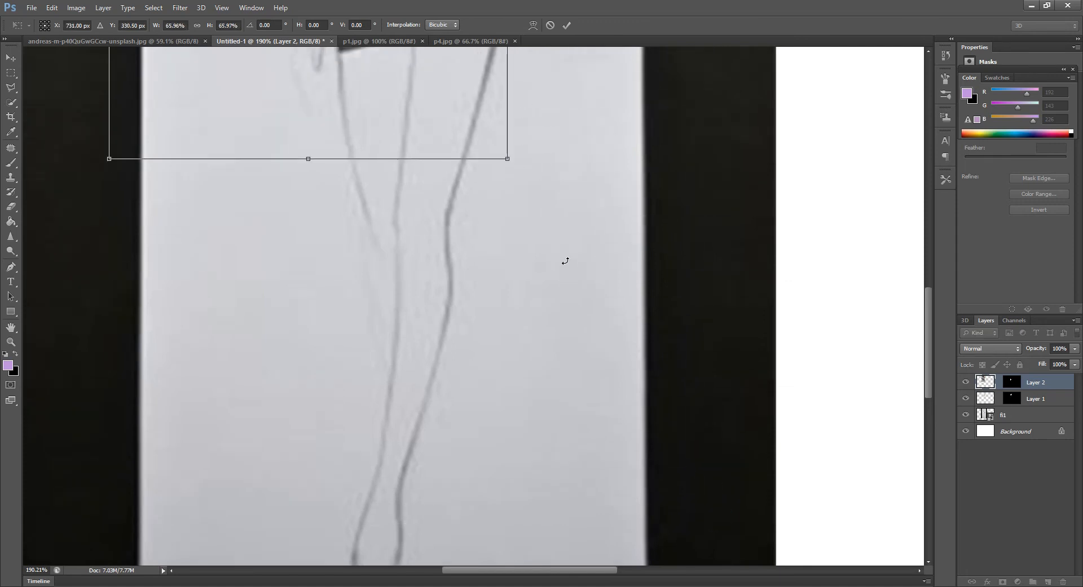
{"action": "scroll", "coordinate": [562, 294], "scroll_direction": "up", "scroll_amount": 7}
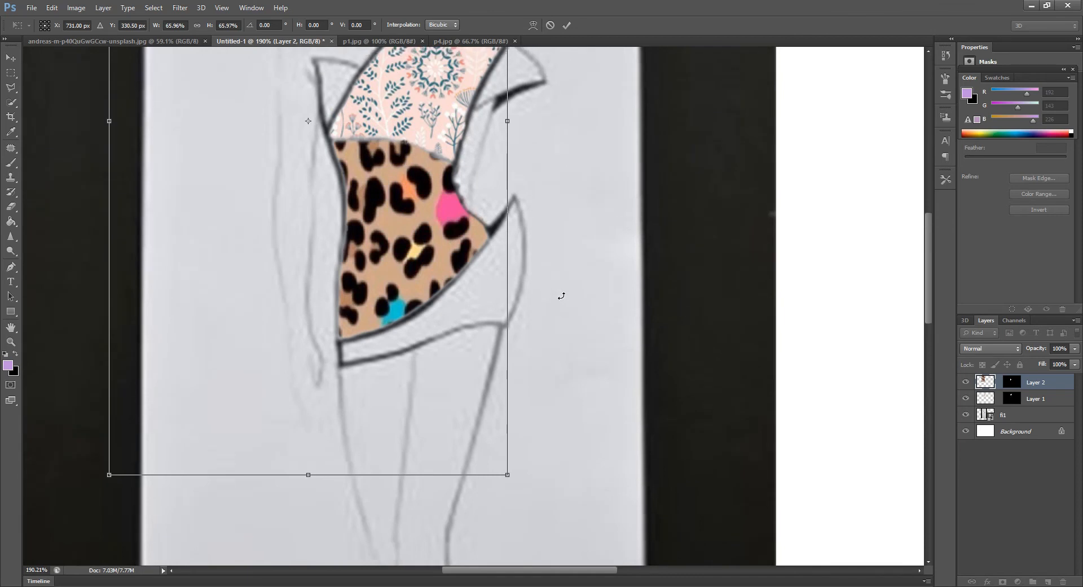
{"action": "scroll", "coordinate": [562, 299], "scroll_direction": "up", "scroll_amount": 8}
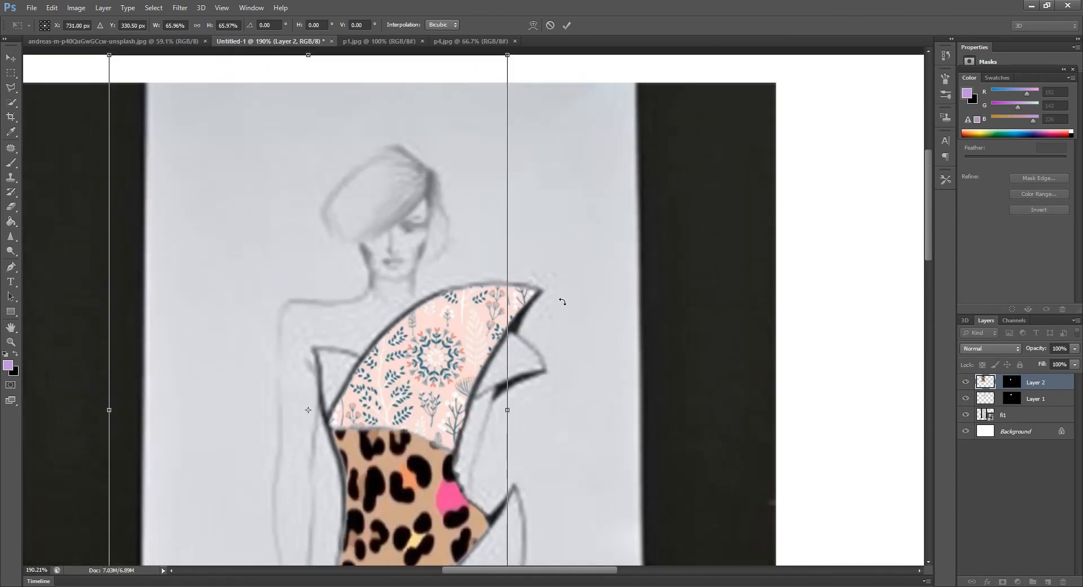
{"action": "left_click_drag", "start_coordinate": [109, 89], "coordinate": [286, 391]}
{"action": "scroll", "coordinate": [280, 221], "scroll_direction": "down", "scroll_amount": 8}
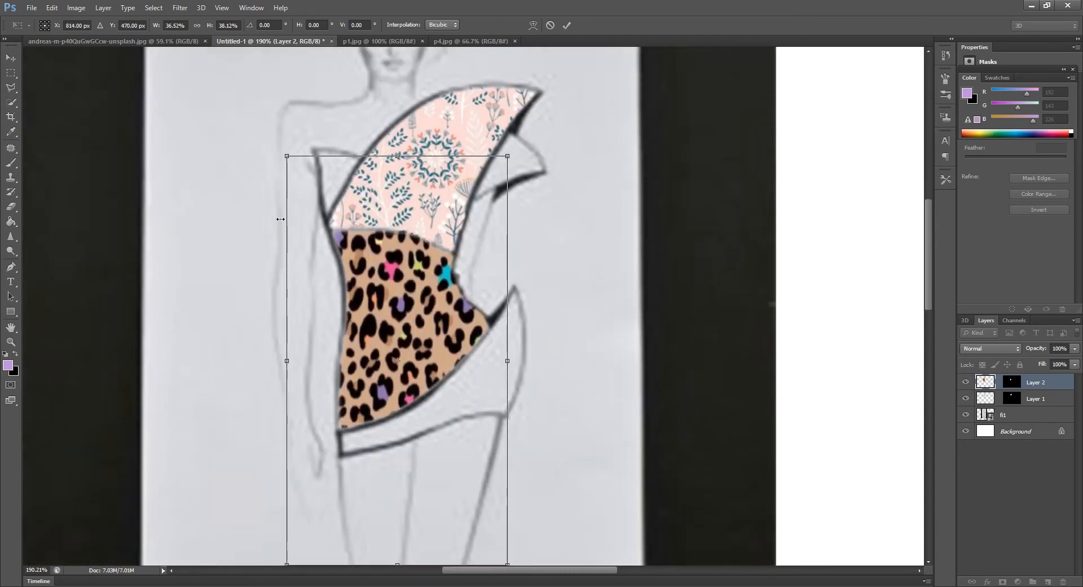
{"action": "key", "text": "Return"}
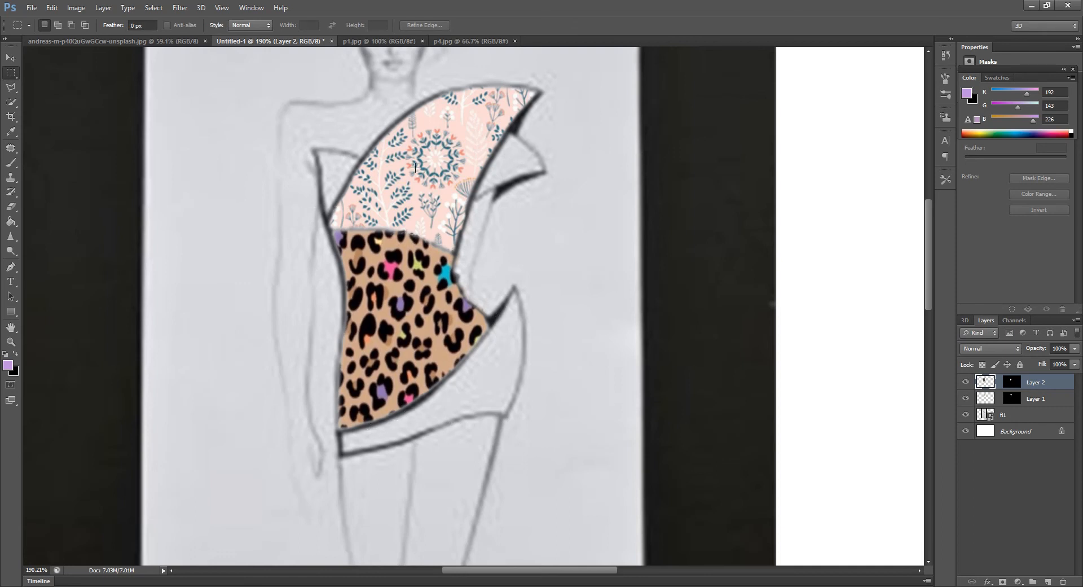
Quick-select the curved hem panel below the leopard section and fill it with the floral p1 pattern using Paste Into
{"action": "left_click", "coordinate": [8, 104]}
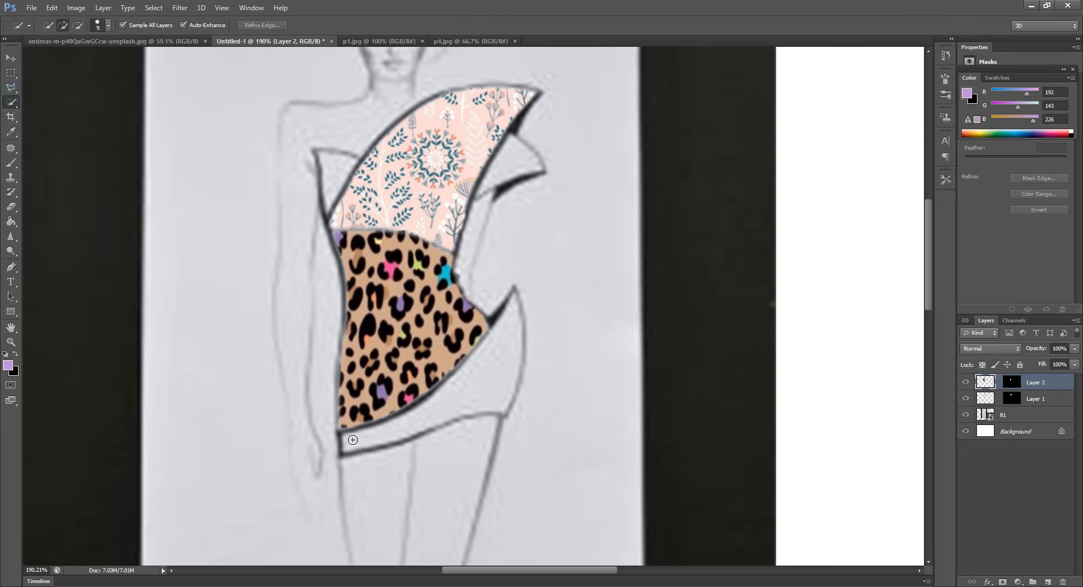
{"action": "mouse_move", "coordinate": [358, 440]}
{"action": "left_mouse_down"}
{"action": "mouse_move", "coordinate": [418, 418]}
{"action": "mouse_move", "coordinate": [490, 344]}
{"action": "left_mouse_up"}
{"action": "left_click", "coordinate": [351, 41]}
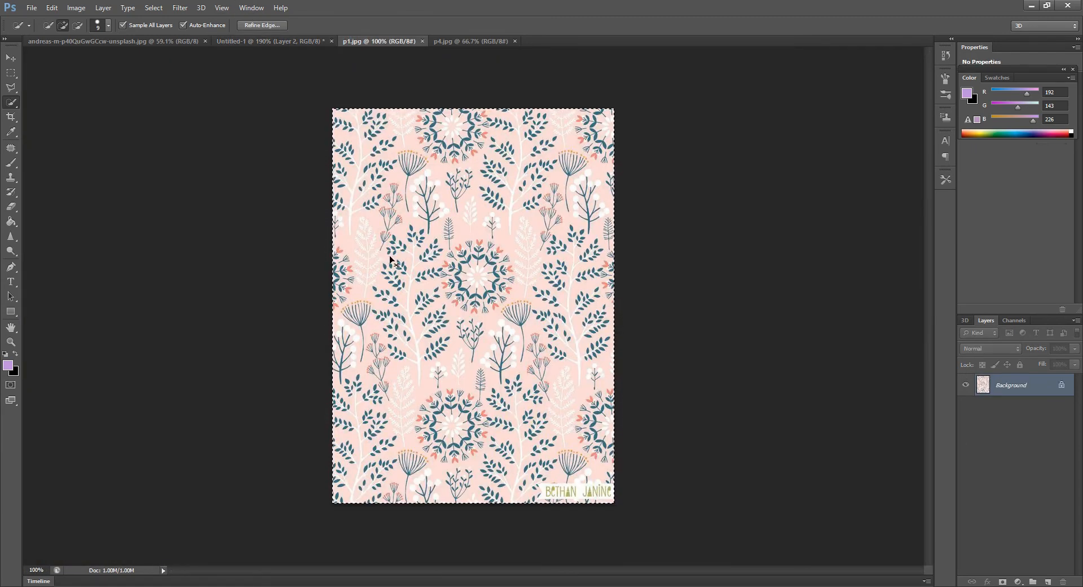
{"action": "left_click", "coordinate": [246, 42]}
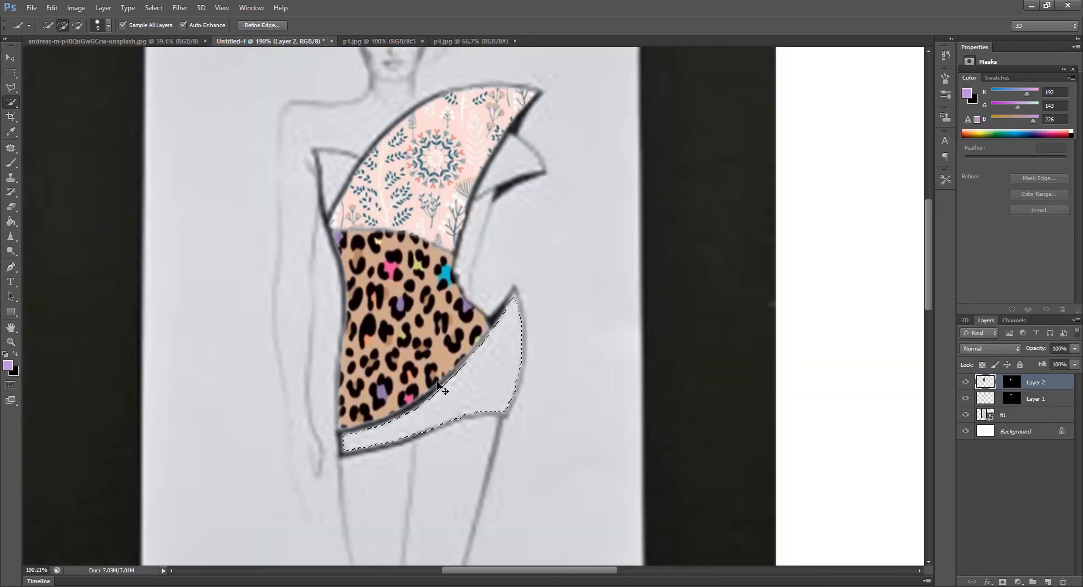
{"action": "key", "text": "ctrl+shift+alt+v"}
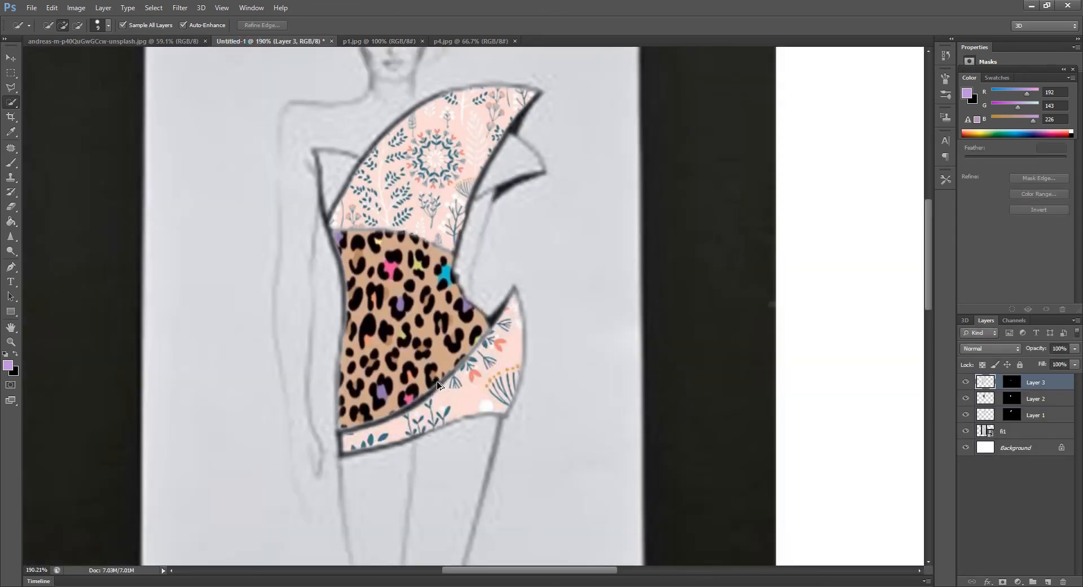
Free-transform the floral pattern in the hem panel to a smaller scale that still covers the panel and apply it
{"action": "key", "text": "ctrl+t"}
{"action": "scroll", "coordinate": [382, 276], "scroll_direction": "down", "scroll_amount": 3}
{"action": "left_click_drag", "start_coordinate": [383, 273], "coordinate": [400, 273]}
{"action": "key", "text": "w"}
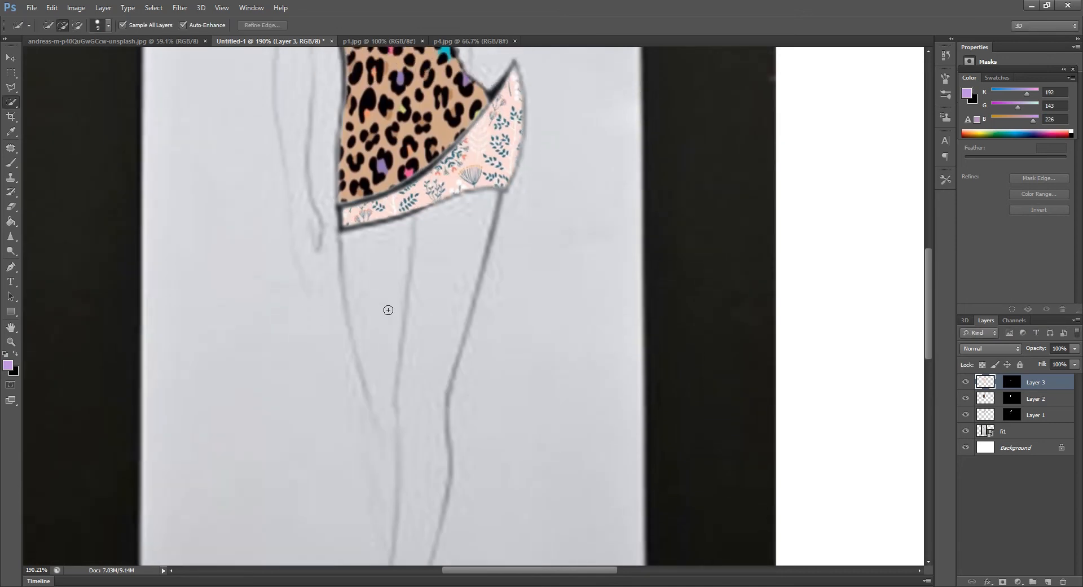
Add a new layer above the pattern layers and set up a hard black Brush with a size of 2 px
{"action": "scroll", "coordinate": [388, 310], "scroll_direction": "up", "scroll_amount": 5}
{"action": "scroll", "coordinate": [401, 323], "scroll_direction": "up", "scroll_amount": 3}
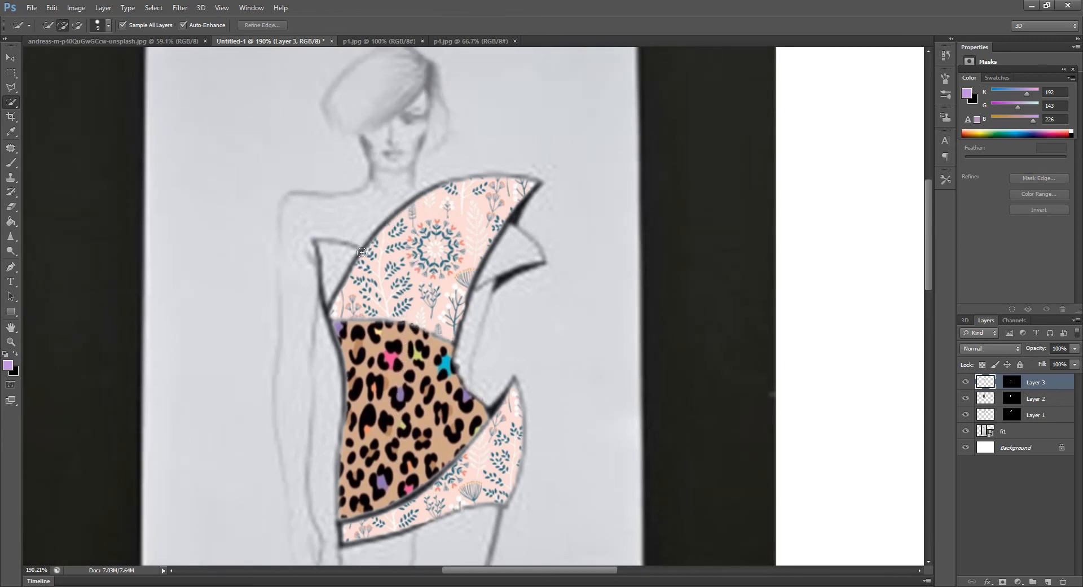
{"action": "scroll", "coordinate": [361, 253], "scroll_direction": "up", "scroll_amount": 5}
{"action": "key", "text": "x"}
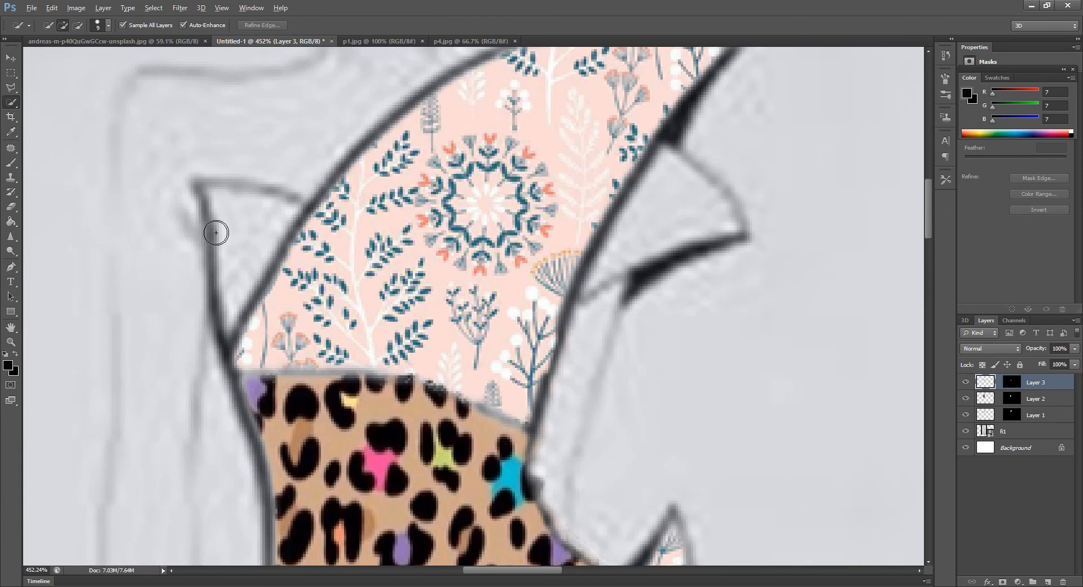
{"action": "scroll", "coordinate": [216, 232], "scroll_direction": "up", "scroll_amount": 3}
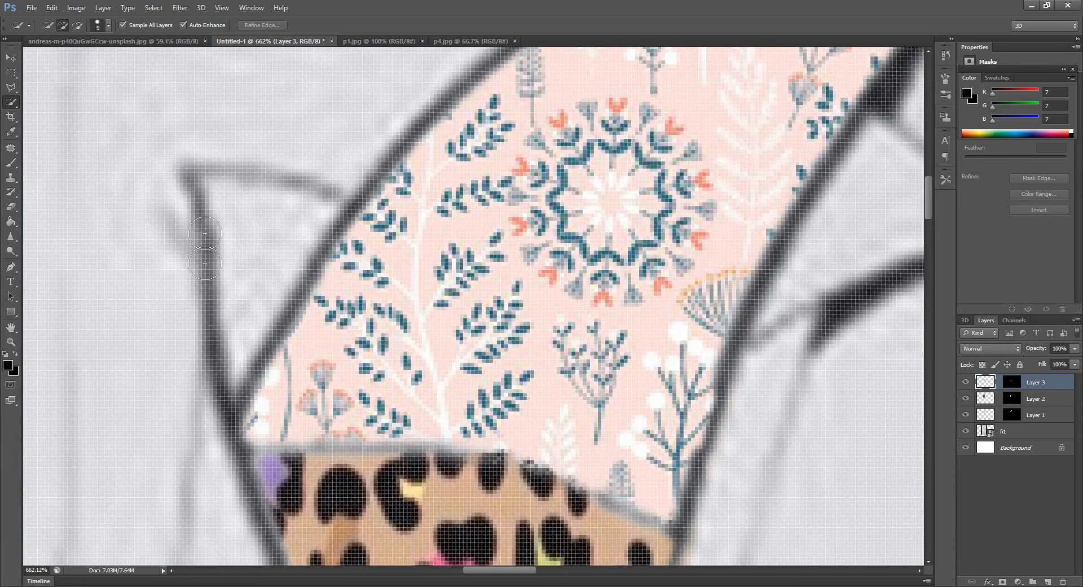
{"action": "scroll", "coordinate": [234, 223], "scroll_direction": "down", "scroll_amount": 2}
{"action": "key", "text": "alt"}
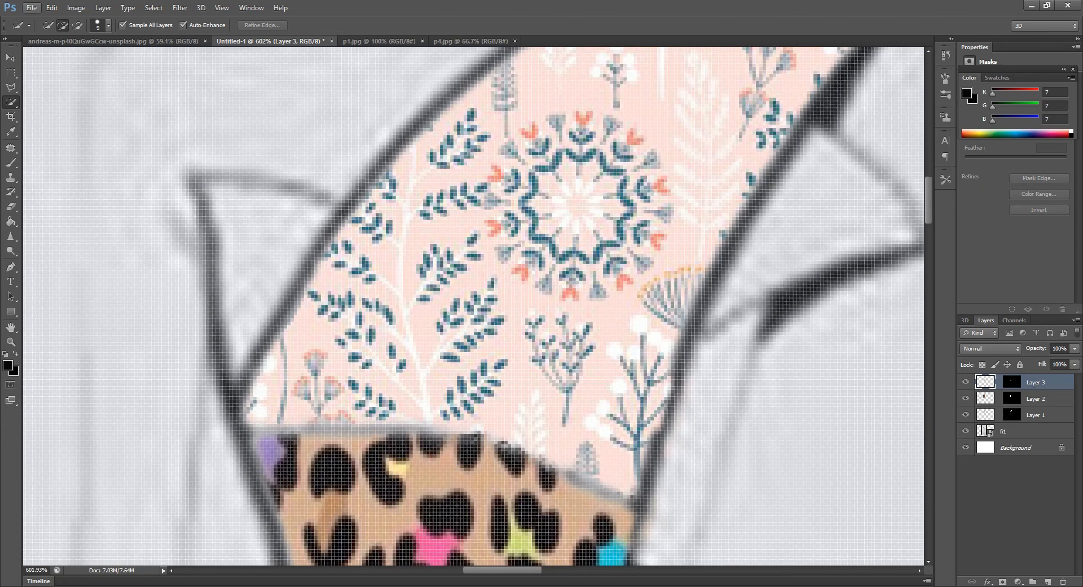
{"action": "left_click", "coordinate": [1048, 583]}
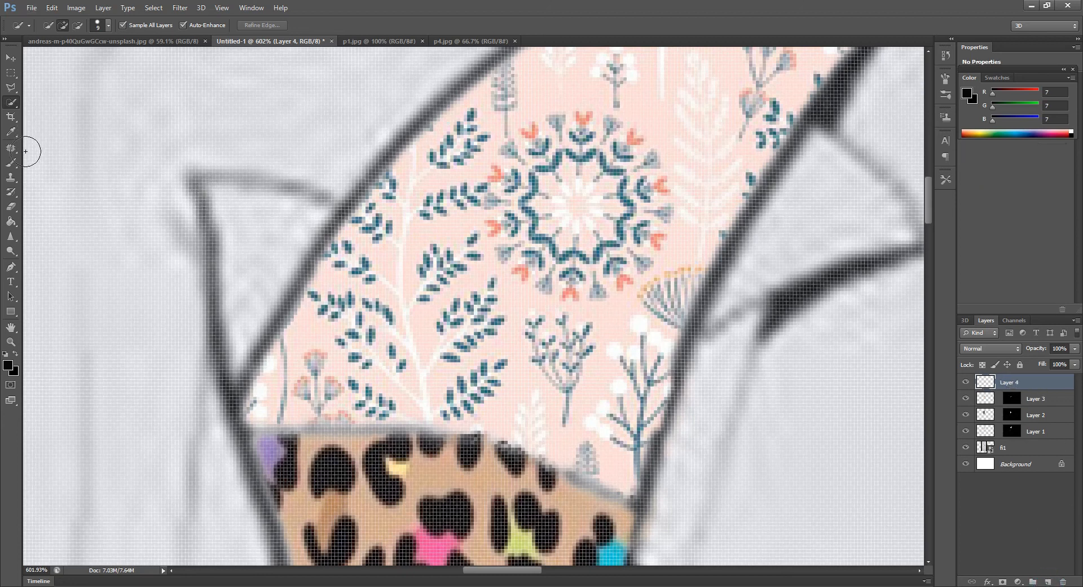
{"action": "left_click", "coordinate": [11, 163]}
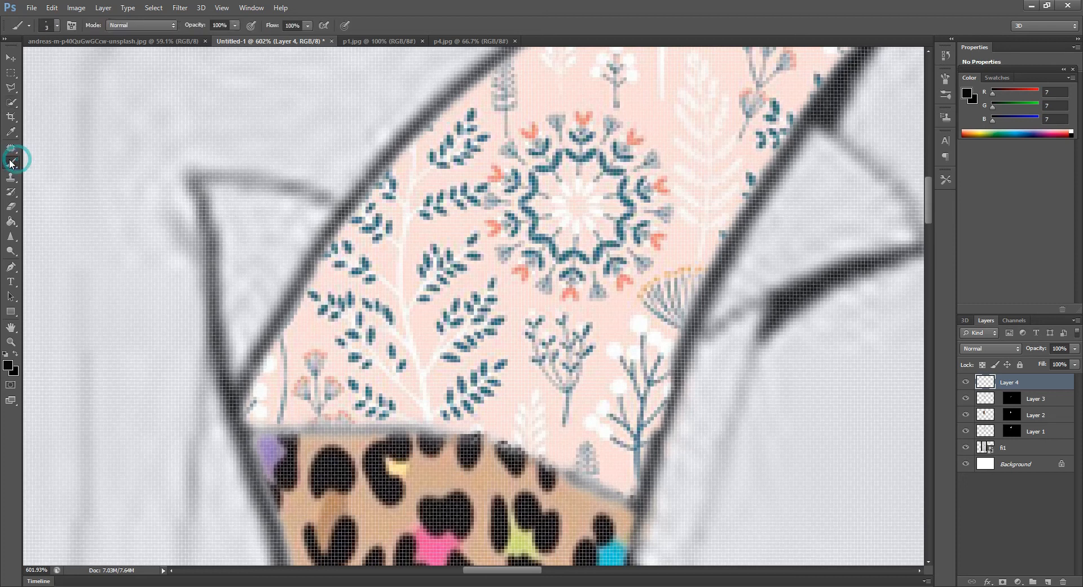
{"action": "left_click", "coordinate": [56, 24]}
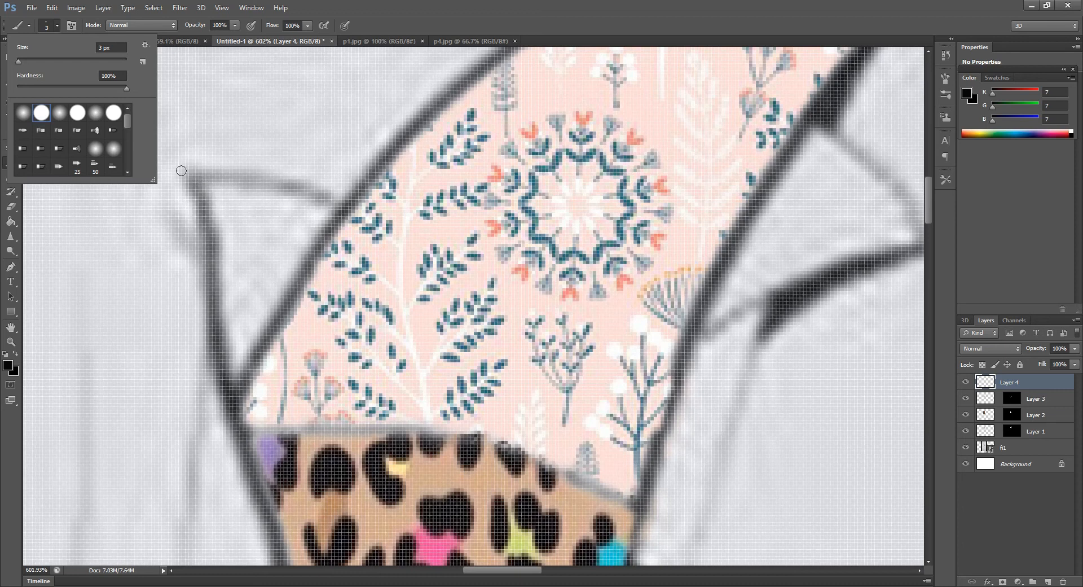
{"action": "left_click_drag", "start_coordinate": [18, 61], "coordinate": [20, 62]}
Trace the top and outer edges of the left triangular sleeve flap with black brush strokes to close its outline
{"action": "left_click", "coordinate": [193, 174]}
{"action": "left_click_drag", "start_coordinate": [194, 173], "coordinate": [215, 173]}
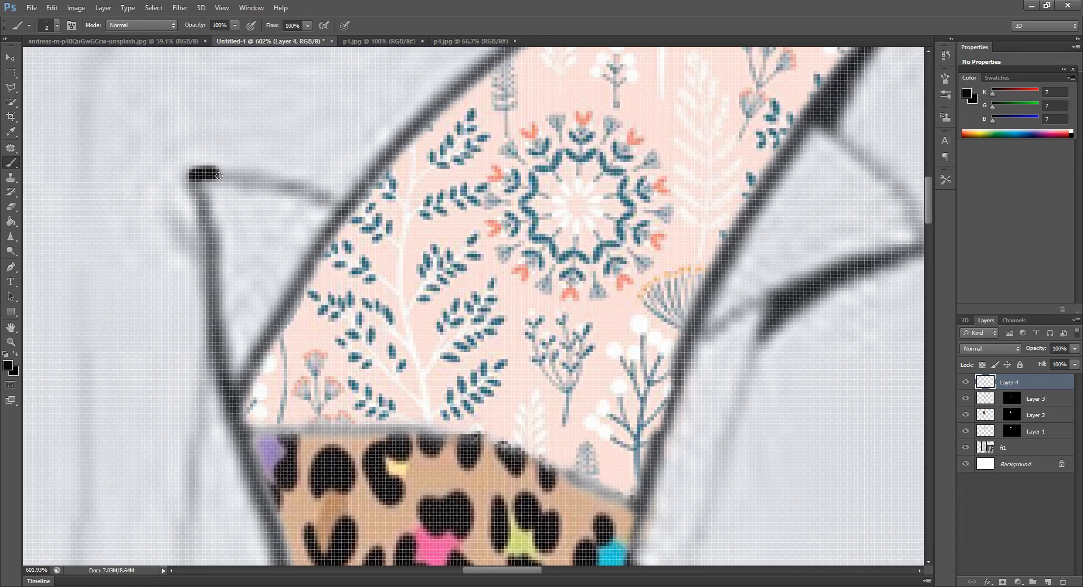
{"action": "left_click_drag", "start_coordinate": [218, 175], "coordinate": [329, 204]}
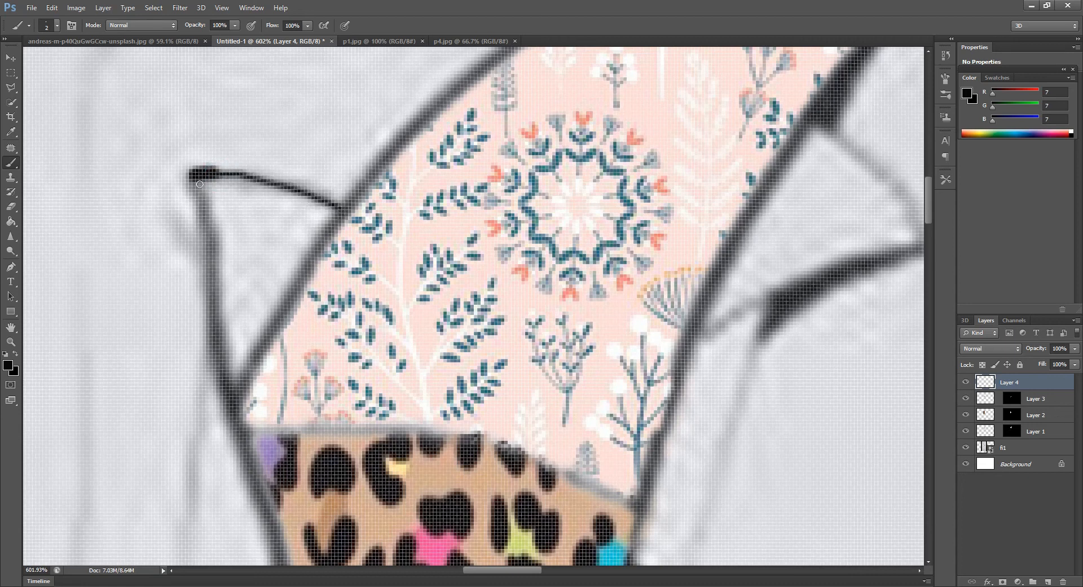
{"action": "mouse_move", "coordinate": [192, 177]}
{"action": "left_mouse_down"}
{"action": "mouse_move", "coordinate": [215, 245]}
{"action": "mouse_move", "coordinate": [212, 331]}
{"action": "mouse_move", "coordinate": [232, 390]}
{"action": "left_mouse_up"}
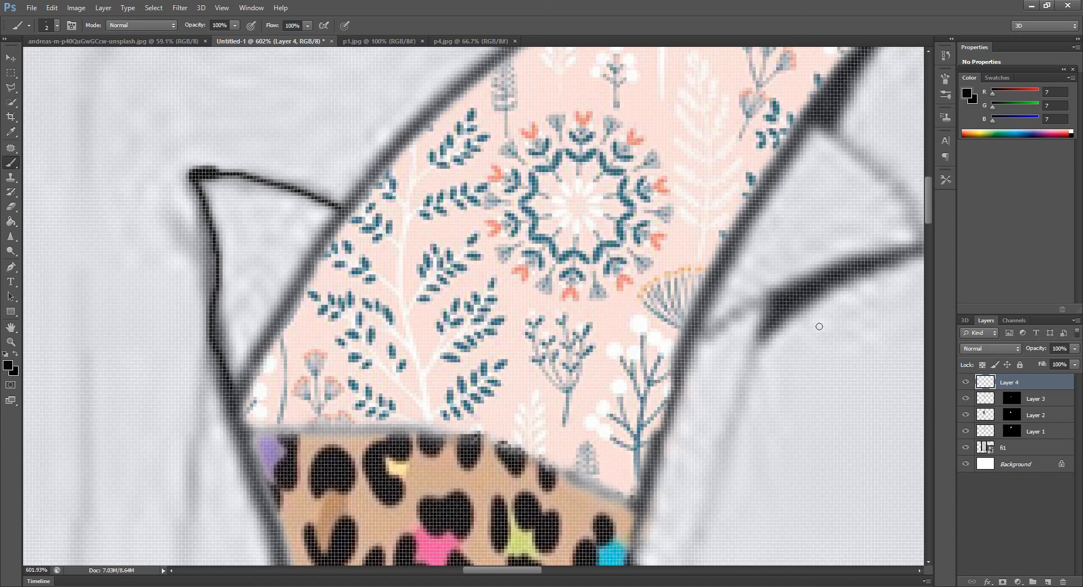
Trace the outer curve and lower edge of the right sleeve flap with black brush strokes to close its outline
{"action": "left_click_drag", "start_coordinate": [508, 574], "coordinate": [519, 570]}
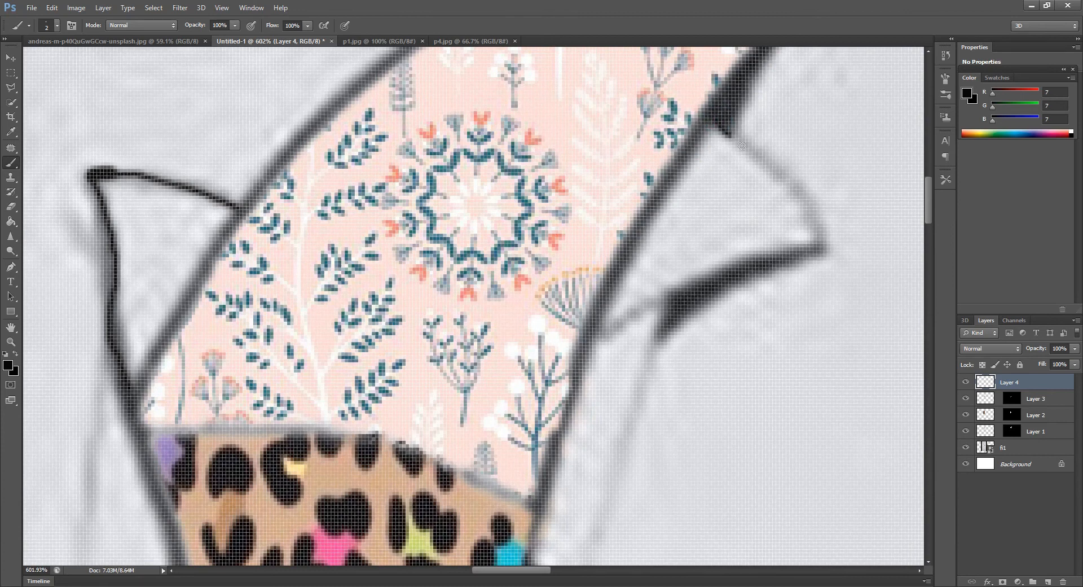
{"action": "left_click_drag", "start_coordinate": [764, 162], "coordinate": [807, 209]}
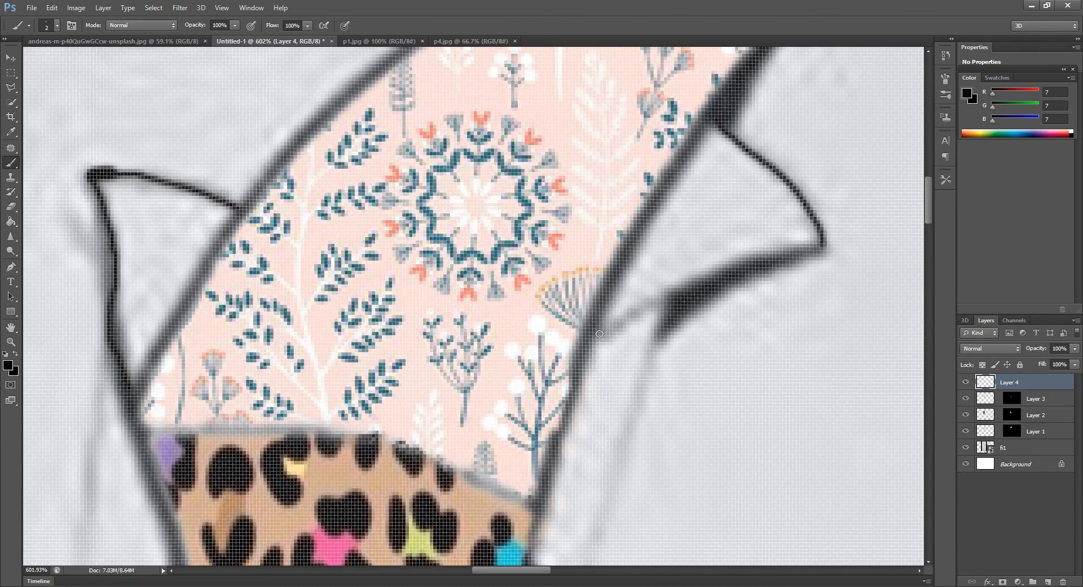
{"action": "left_click_drag", "start_coordinate": [594, 334], "coordinate": [674, 295]}
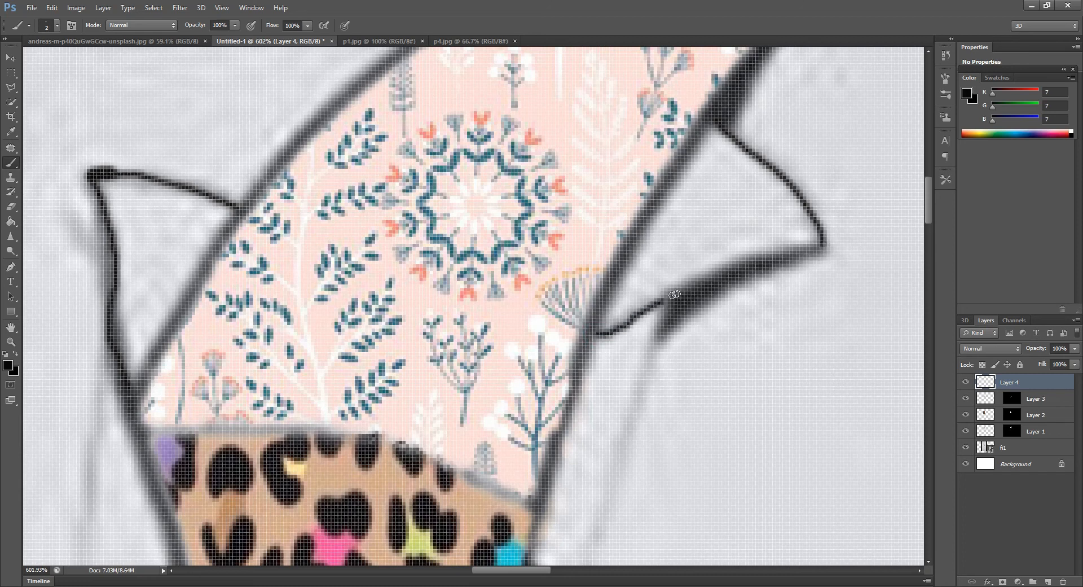
{"action": "left_click_drag", "start_coordinate": [790, 257], "coordinate": [816, 248]}
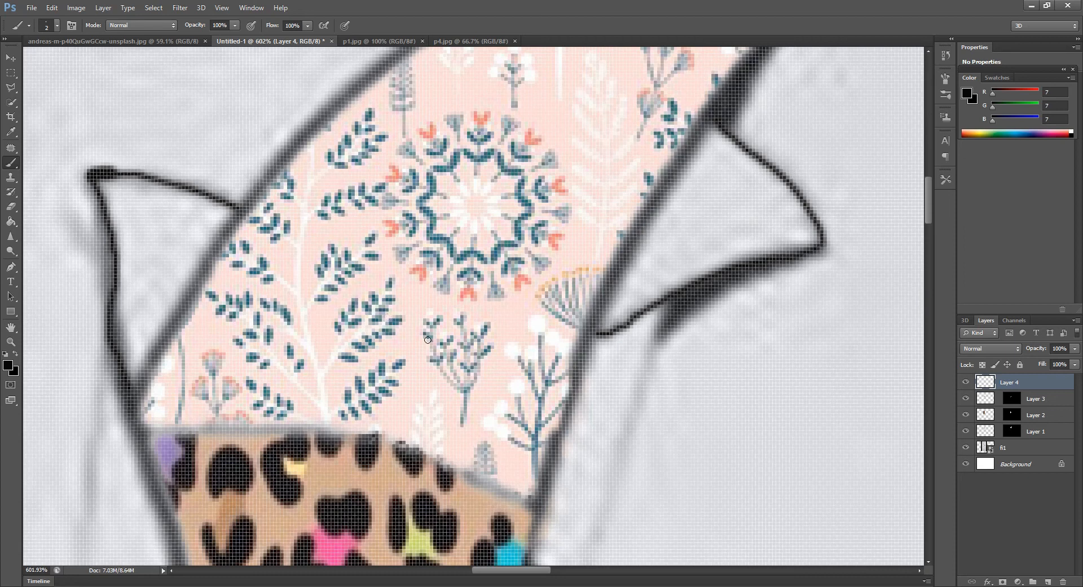
Select the inside of the left sleeve flap on layer fi1 with the Magic Wand and fill it with the leopard pattern using Paste Into
{"action": "scroll", "coordinate": [428, 339], "scroll_direction": "down", "scroll_amount": 2}
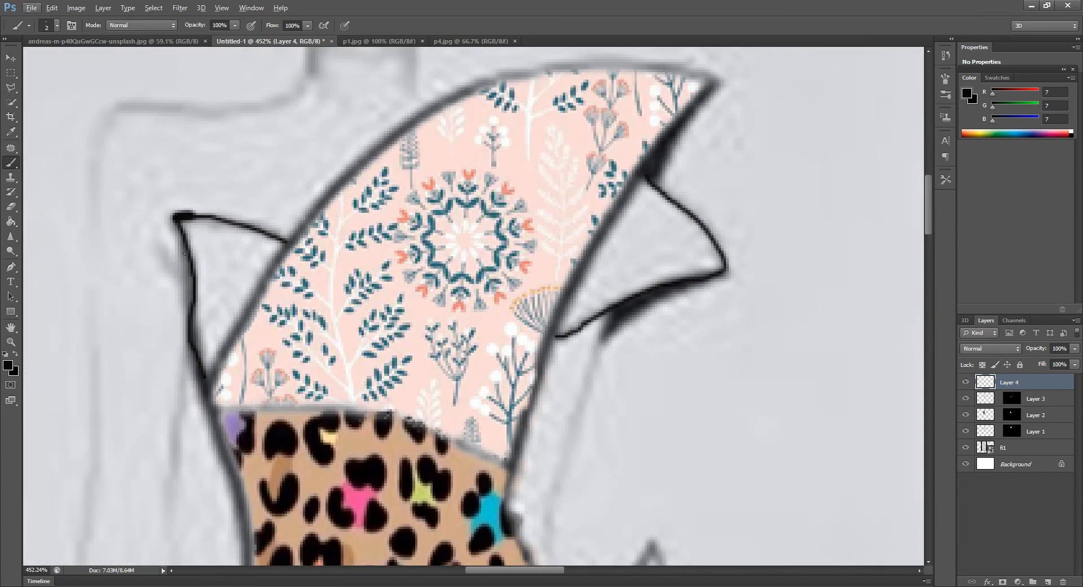
{"action": "left_click", "coordinate": [11, 102]}
{"action": "left_click", "coordinate": [223, 262]}
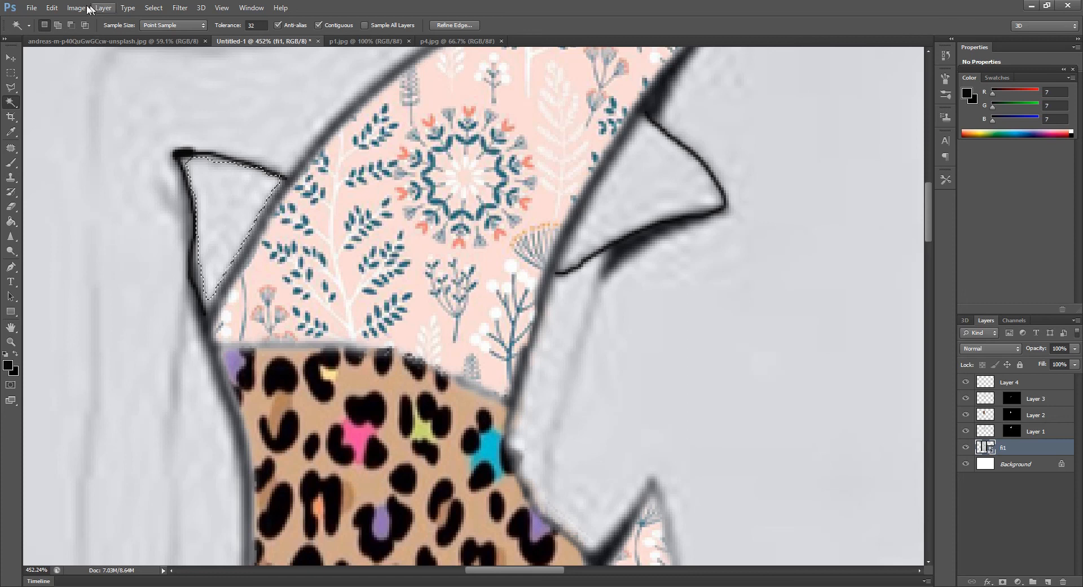
{"action": "left_click", "coordinate": [53, 8]}
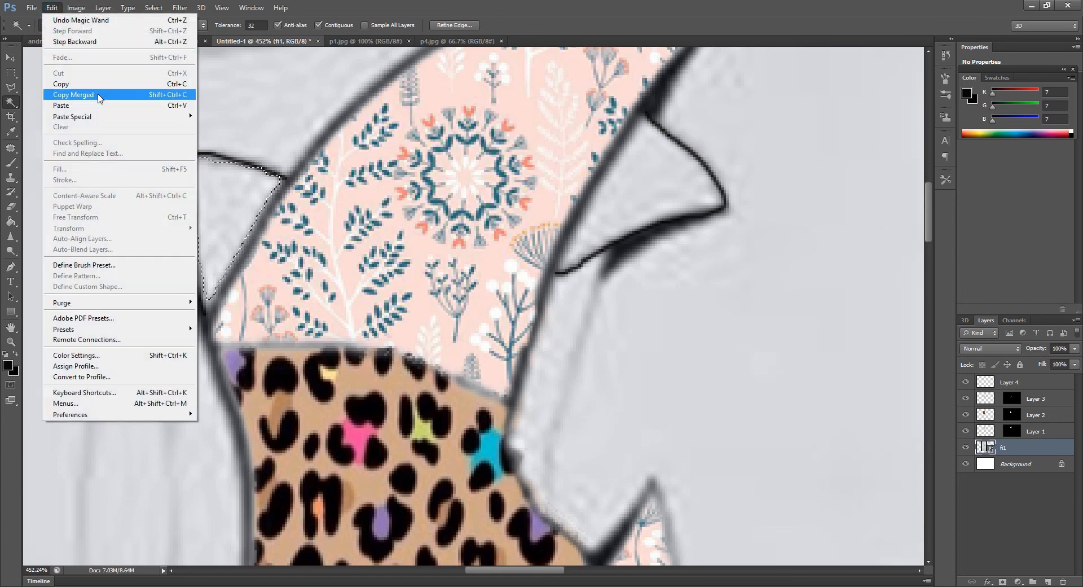
{"action": "mouse_move", "coordinate": [159, 117]}
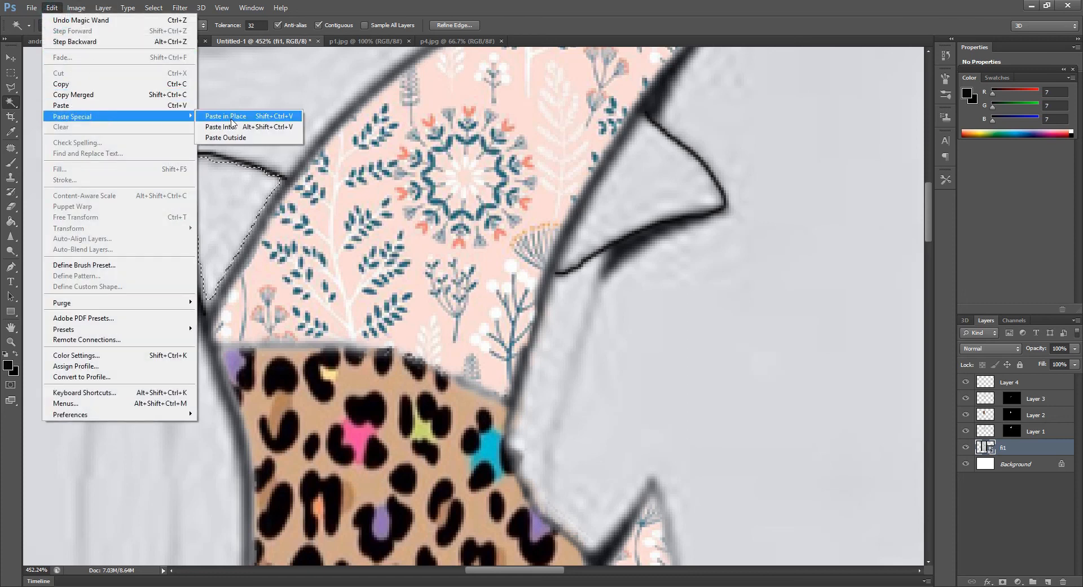
{"action": "left_click", "coordinate": [232, 127]}
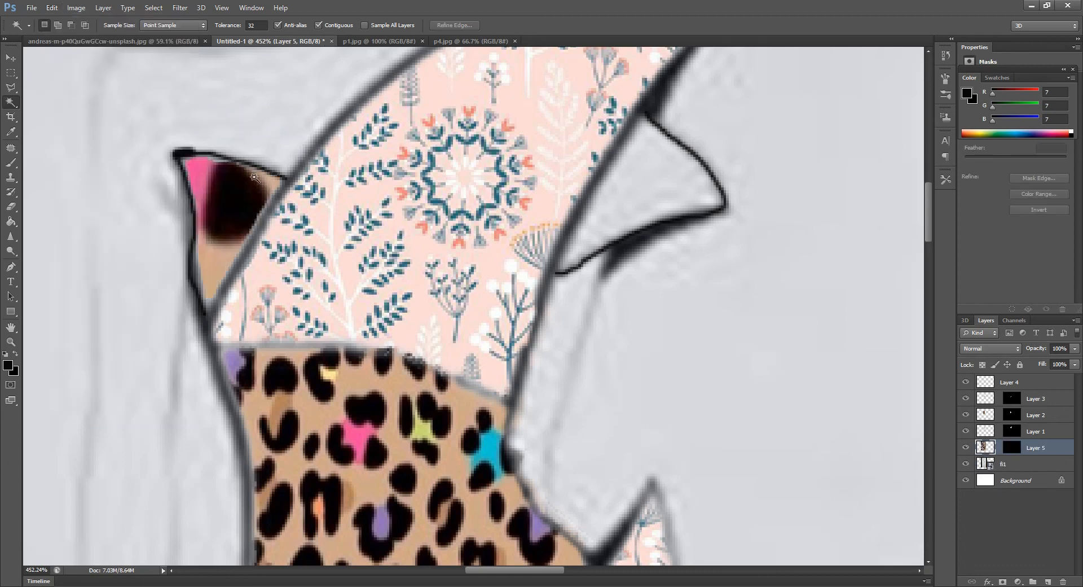
Scale the leopard pattern on Layer 5 down proportionally with Free Transform for a finer print inside the left sleeve flap
{"action": "scroll", "coordinate": [314, 243], "scroll_direction": "down", "scroll_amount": 2}
{"action": "scroll", "coordinate": [314, 243], "scroll_direction": "down", "scroll_amount": 8}
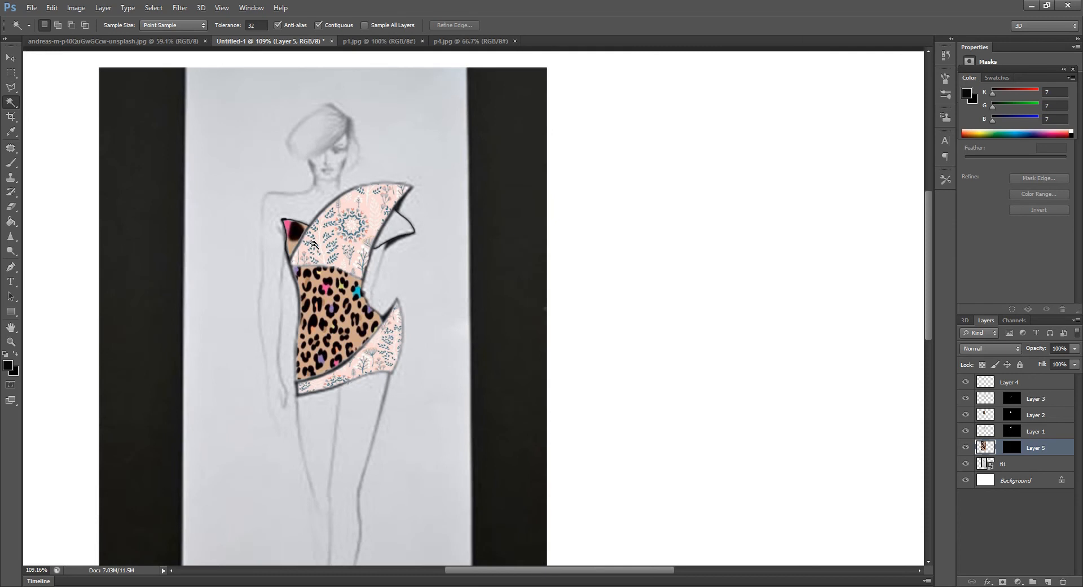
{"action": "key", "text": "ctrl+t"}
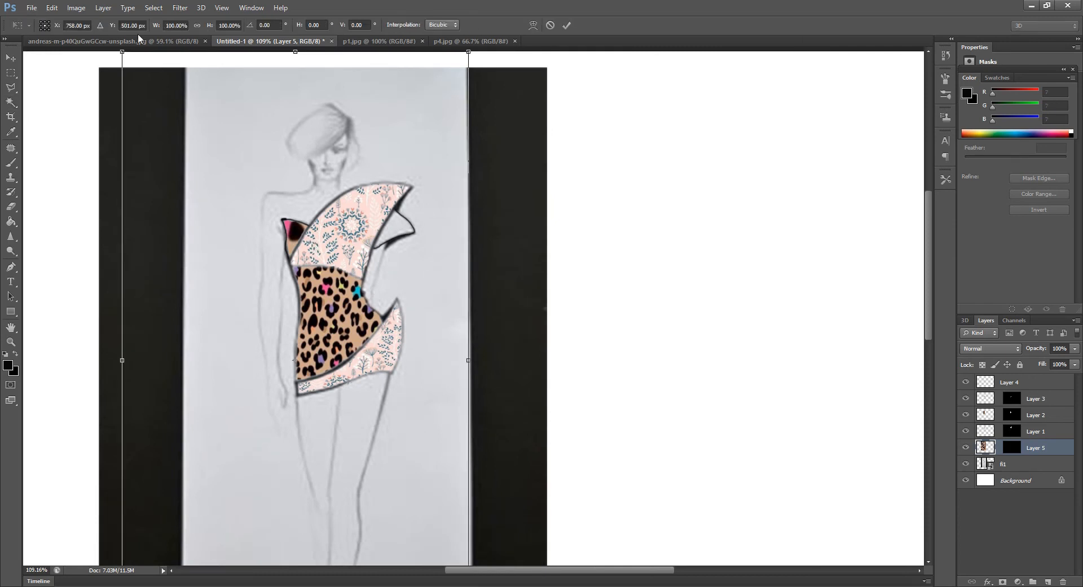
{"action": "left_click_drag", "start_coordinate": [122, 51], "coordinate": [267, 156]}
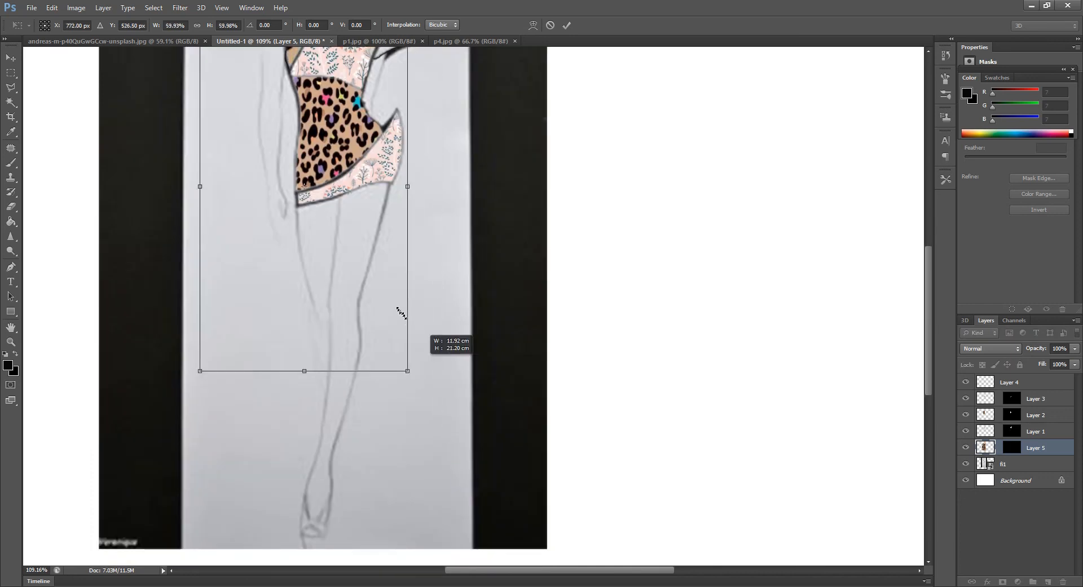
{"action": "left_click_drag", "start_coordinate": [399, 310], "coordinate": [382, 266]}
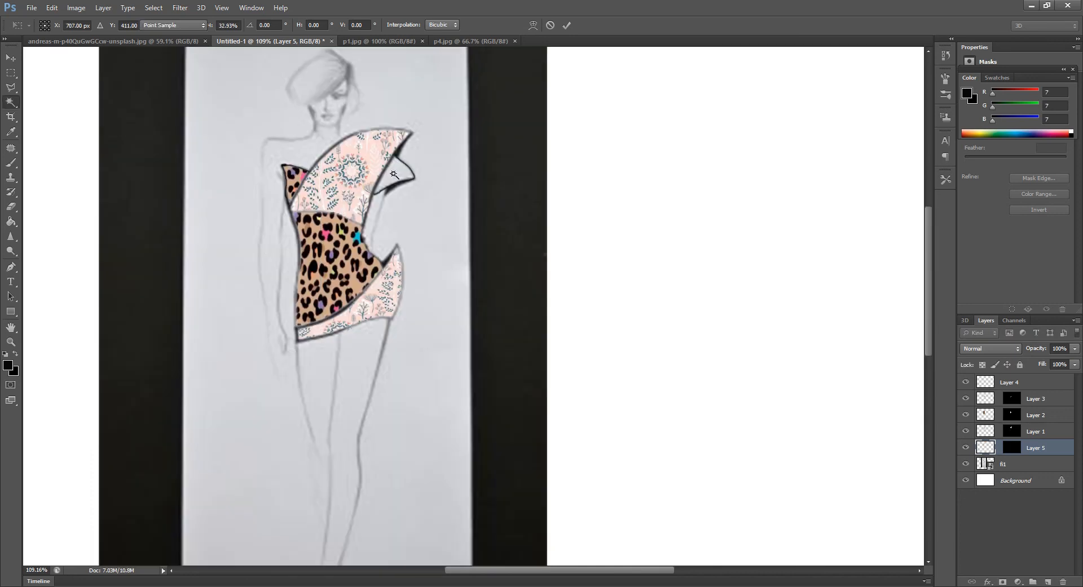
{"action": "scroll", "coordinate": [402, 152], "scroll_direction": "up", "scroll_amount": 3}
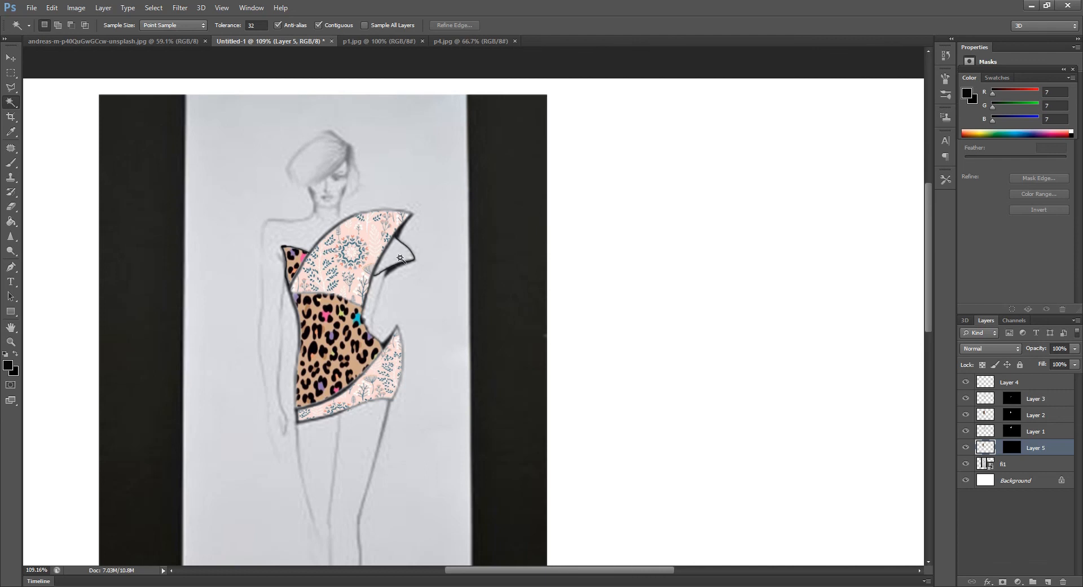
{"action": "scroll", "coordinate": [407, 263], "scroll_direction": "up", "scroll_amount": 2}
{"action": "scroll", "coordinate": [389, 285], "scroll_direction": "up", "scroll_amount": 1}
{"action": "left_click", "coordinate": [393, 291]}
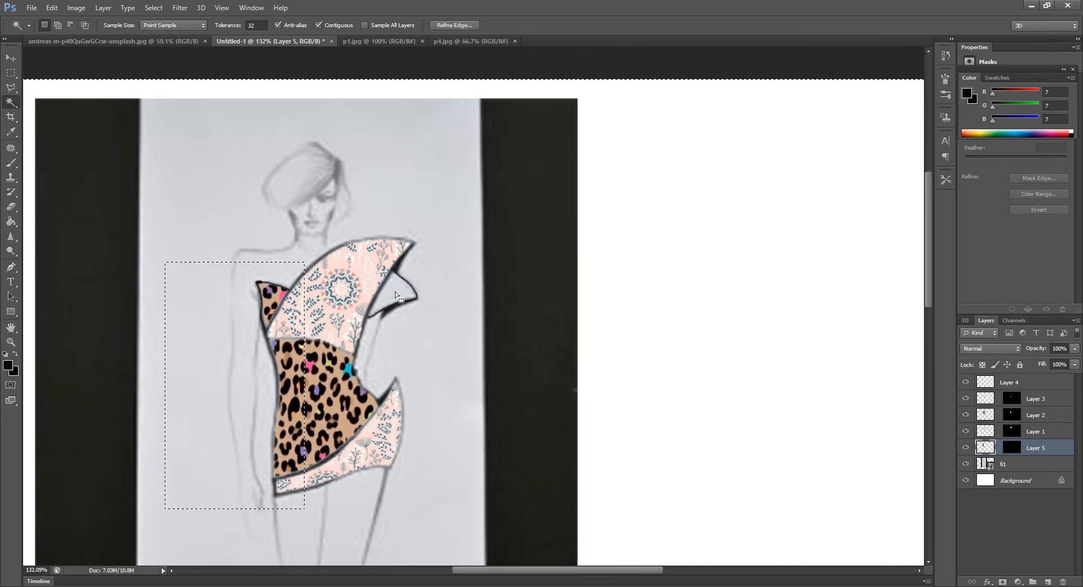
{"action": "key", "text": "ctrl+d"}
Select the inside of the right sleeve flap on layer fi1 with the Magic Wand and fill it with the leopard pattern using Paste Into
{"action": "left_click", "coordinate": [1013, 464]}
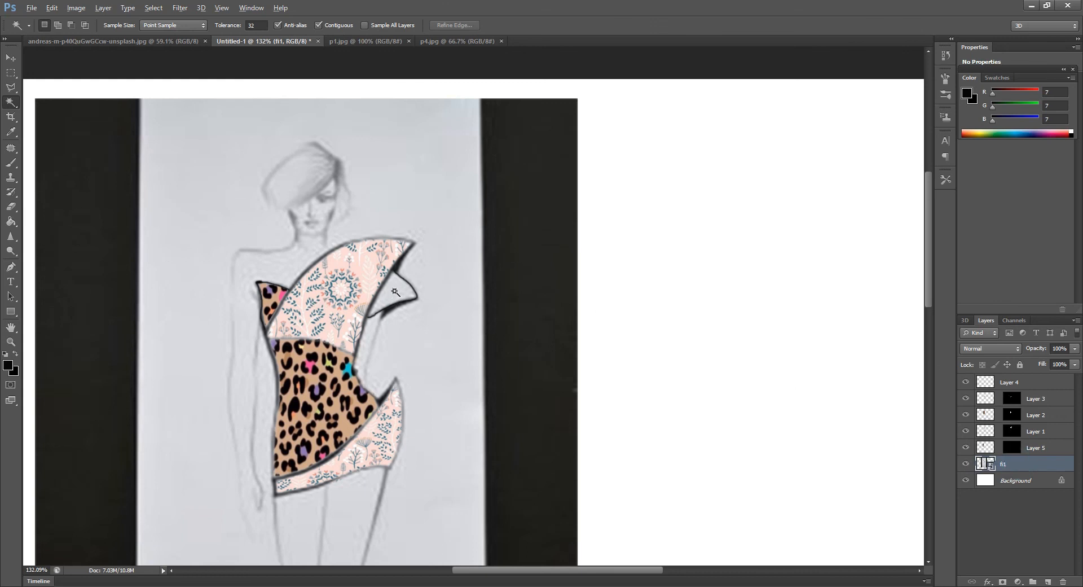
{"action": "scroll", "coordinate": [395, 292], "scroll_direction": "up", "scroll_amount": 5}
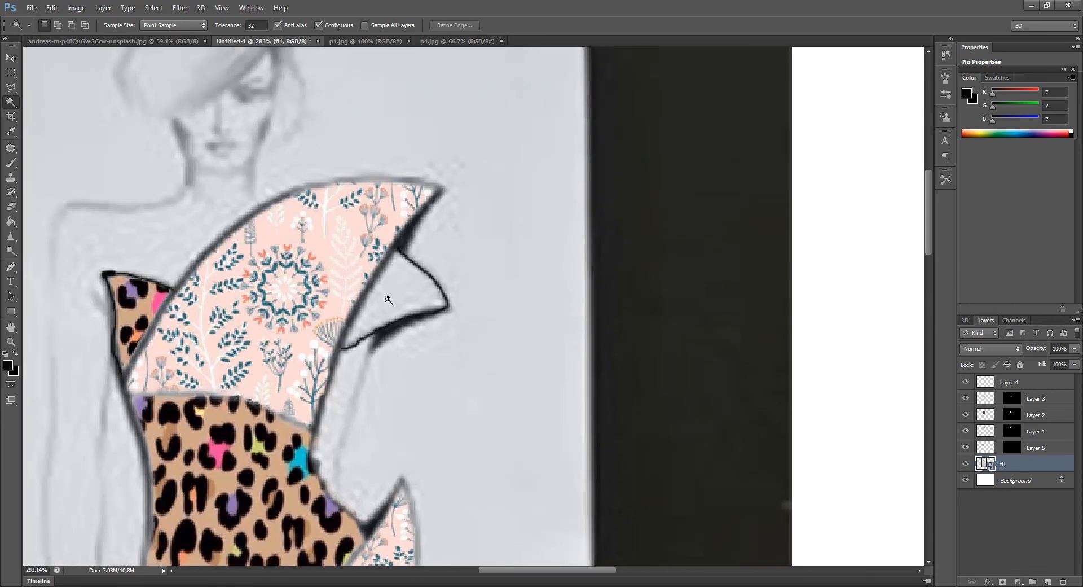
{"action": "scroll", "coordinate": [388, 299], "scroll_direction": "up", "scroll_amount": 1}
{"action": "left_click", "coordinate": [387, 300]}
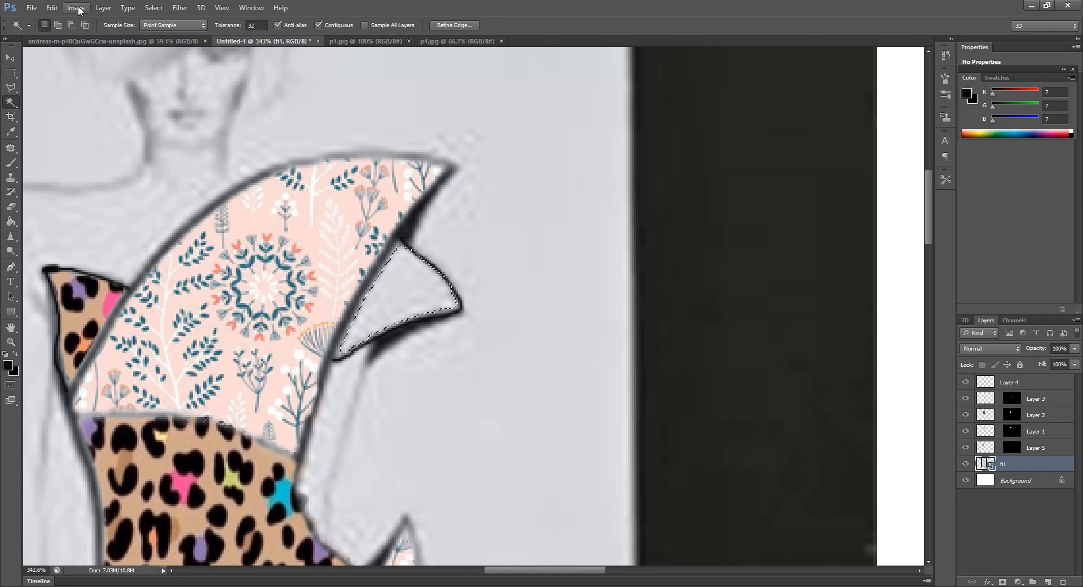
{"action": "left_click", "coordinate": [52, 8]}
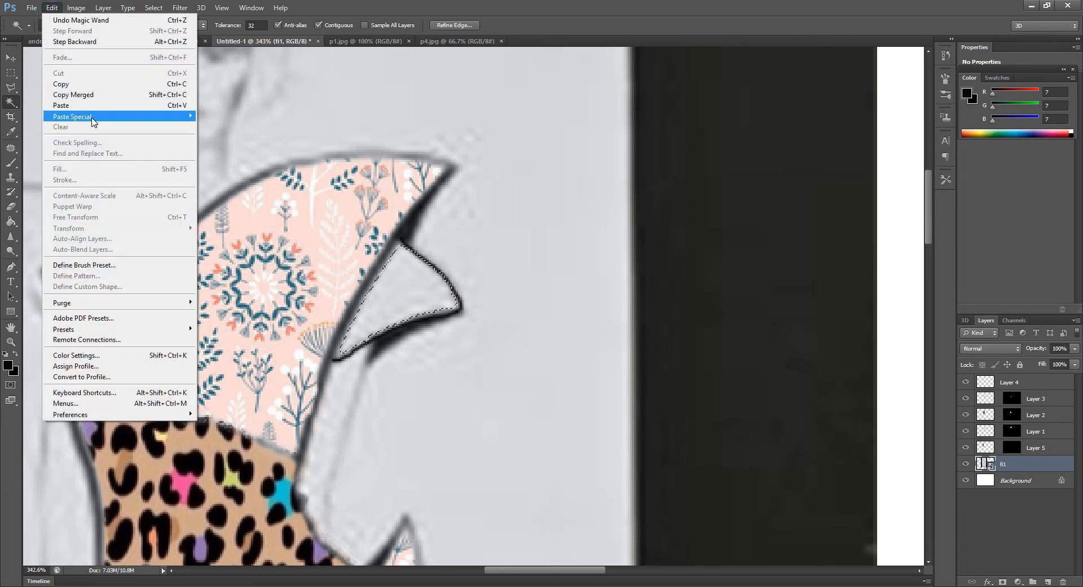
{"action": "mouse_move", "coordinate": [93, 119]}
{"action": "left_click", "coordinate": [226, 127]}
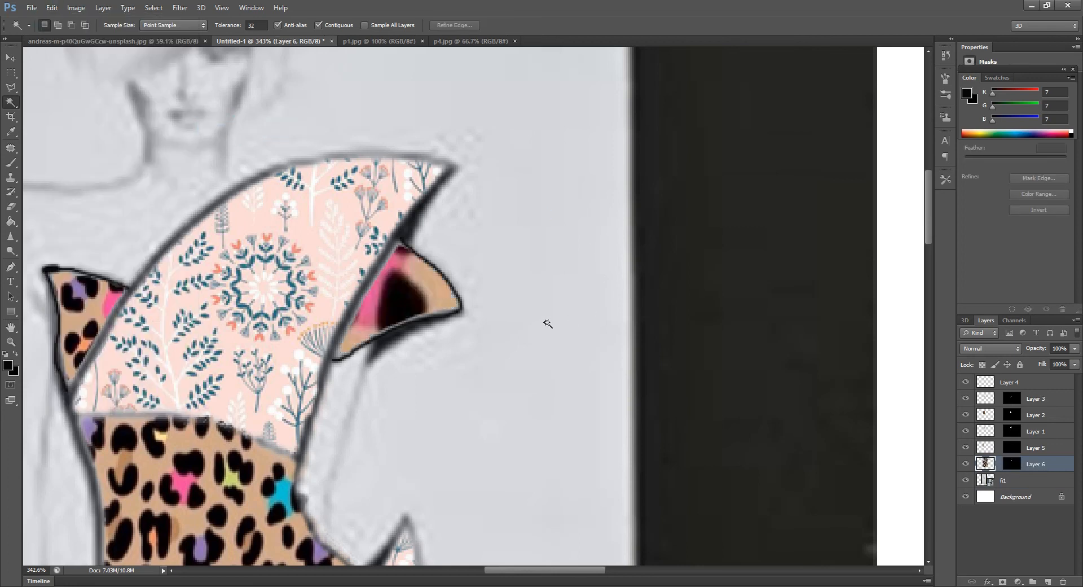
Scale the leopard pattern inside the right sleeve flap to about 37% with Free Transform and apply it
{"action": "scroll", "coordinate": [481, 299], "scroll_direction": "down", "scroll_amount": 5}
{"action": "scroll", "coordinate": [481, 297], "scroll_direction": "down", "scroll_amount": 4}
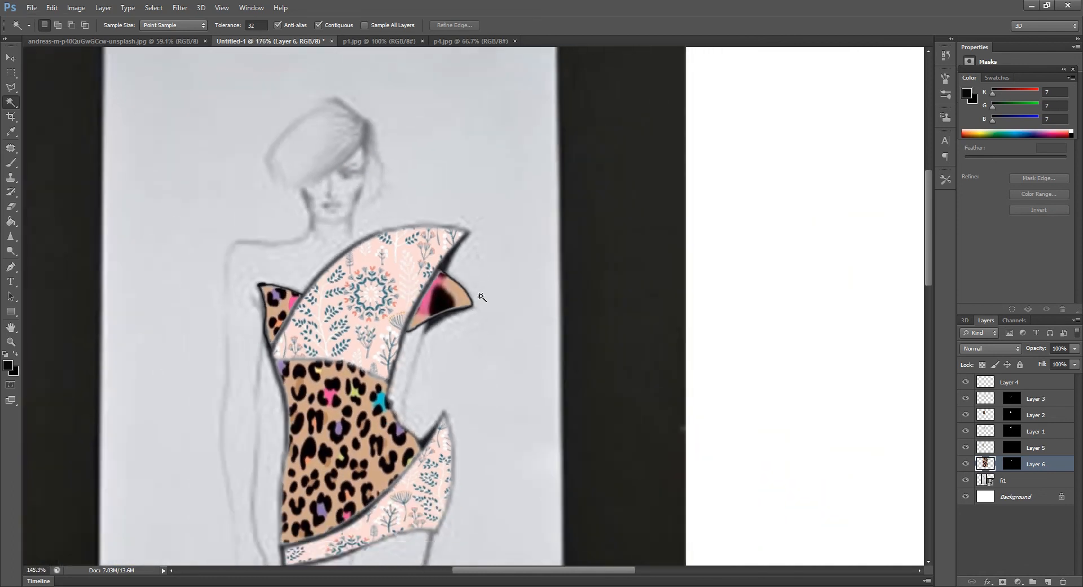
{"action": "key", "text": "ctrl+t"}
{"action": "key", "text": "Return"}
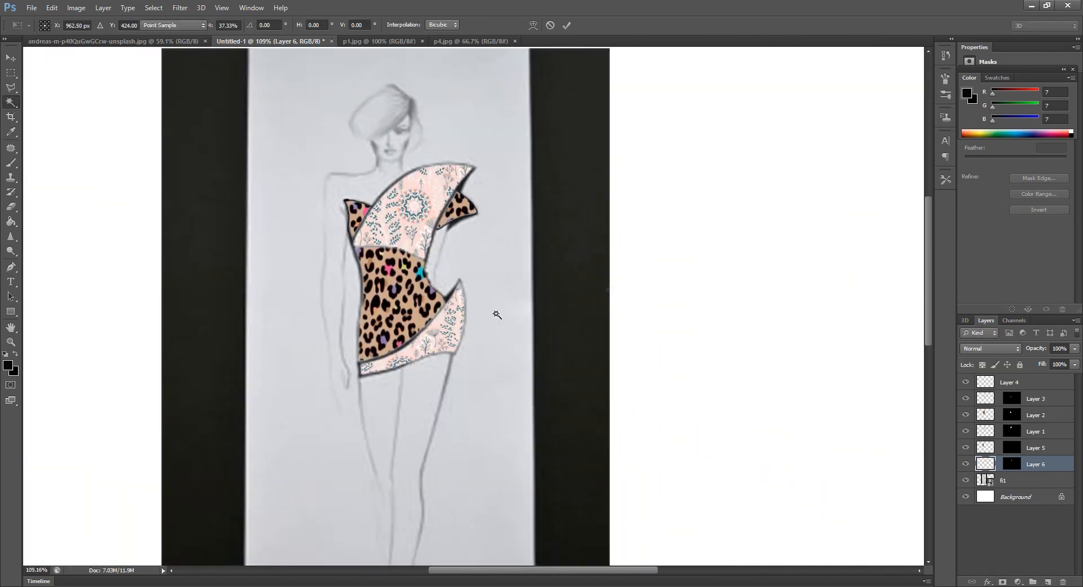
{"action": "key", "text": "w"}
{"action": "scroll", "coordinate": [468, 210], "scroll_direction": "down", "scroll_amount": 5}
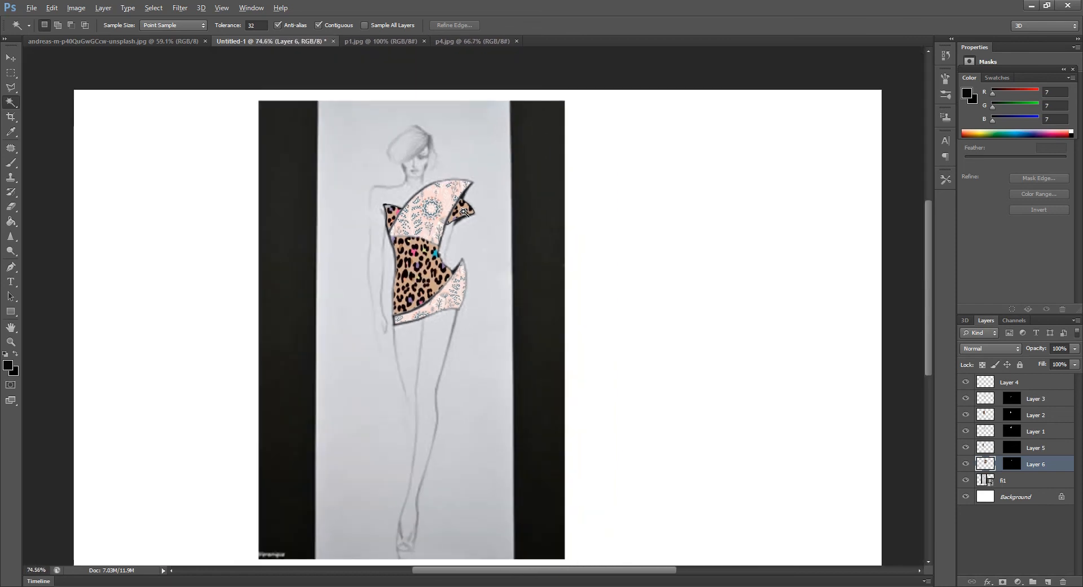
Reposition the floral pattern on Layer 1 inside the upper bodice panel with the Move tool, shifting it slightly down and left
{"action": "scroll", "coordinate": [407, 148], "scroll_direction": "up", "scroll_amount": 3}
{"action": "scroll", "coordinate": [407, 148], "scroll_direction": "up", "scroll_amount": 3}
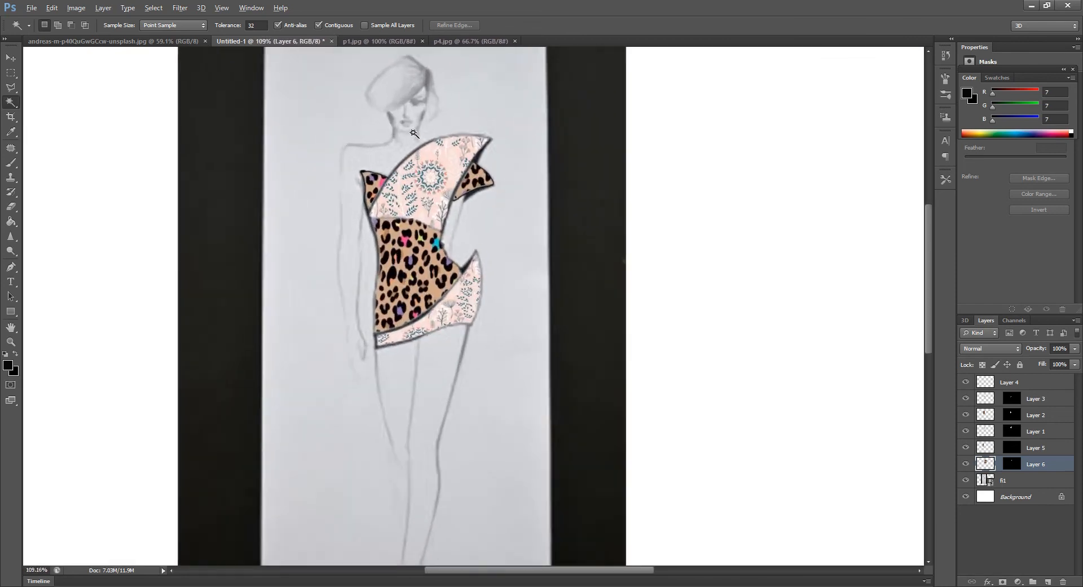
{"action": "scroll", "coordinate": [389, 163], "scroll_direction": "up", "scroll_amount": 2}
{"action": "key", "text": "alt"}
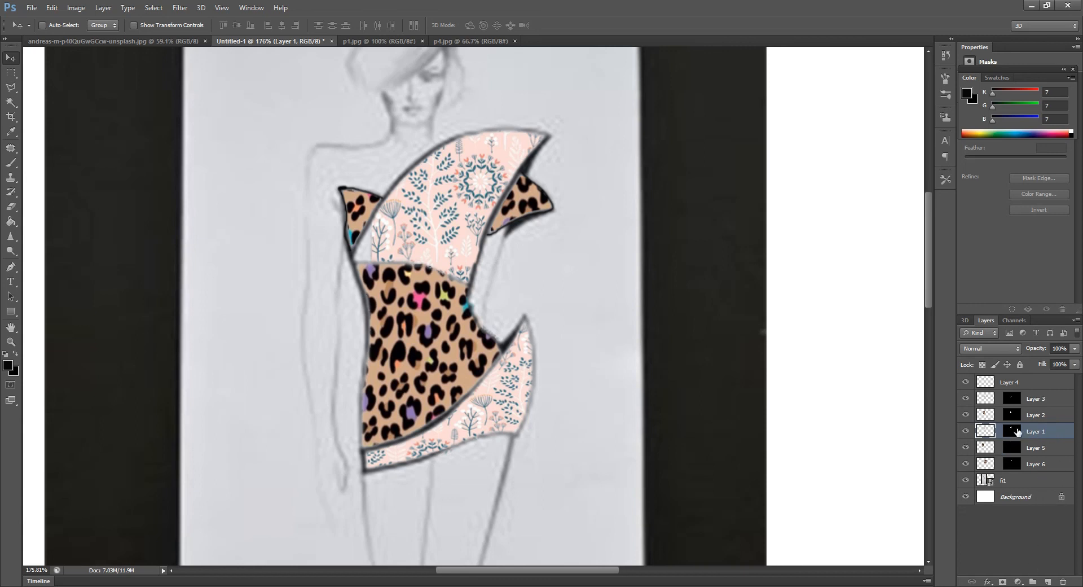
{"action": "left_click_drag", "start_coordinate": [431, 206], "coordinate": [420, 226]}
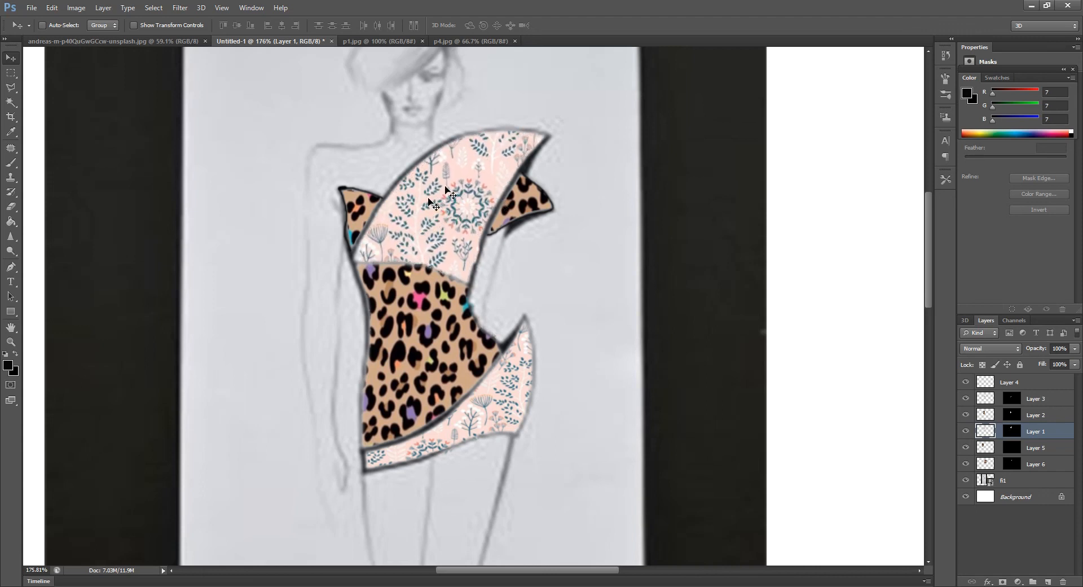
Make Layer 2 active and shift its leopard pattern within the waist panel to a different part of the print
{"action": "left_click", "coordinate": [1012, 463]}
{"action": "right_click", "coordinate": [417, 334]}
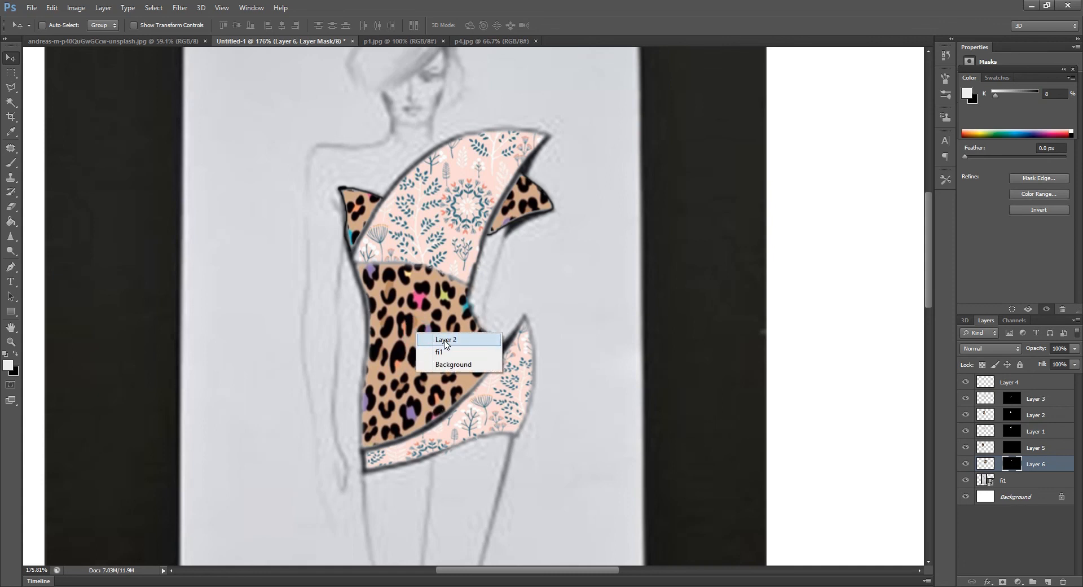
{"action": "left_click", "coordinate": [445, 340]}
{"action": "left_click_drag", "start_coordinate": [427, 312], "coordinate": [422, 357]}
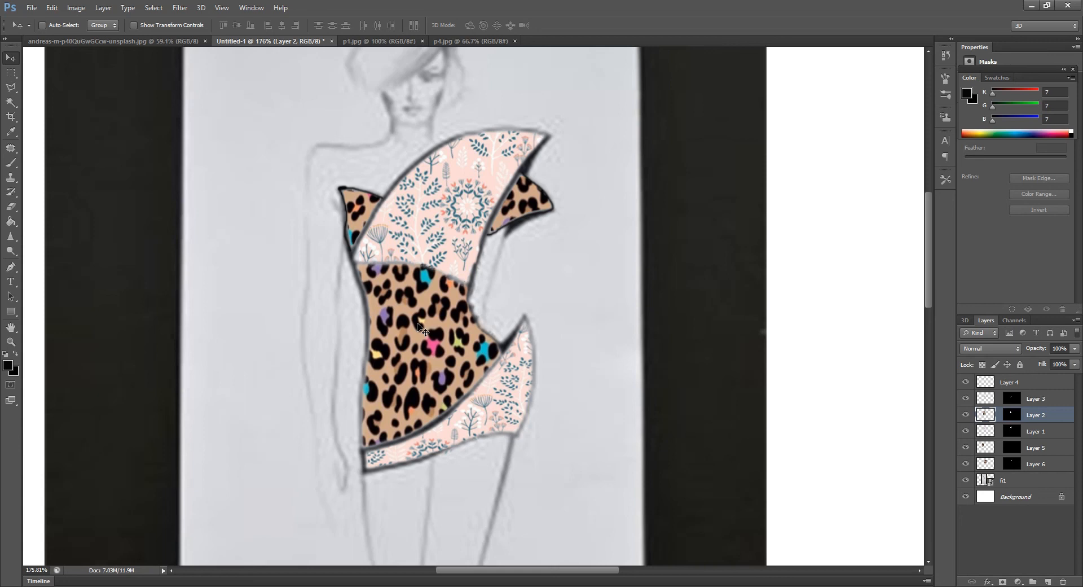
{"action": "scroll", "coordinate": [422, 328], "scroll_direction": "down", "scroll_amount": 2}
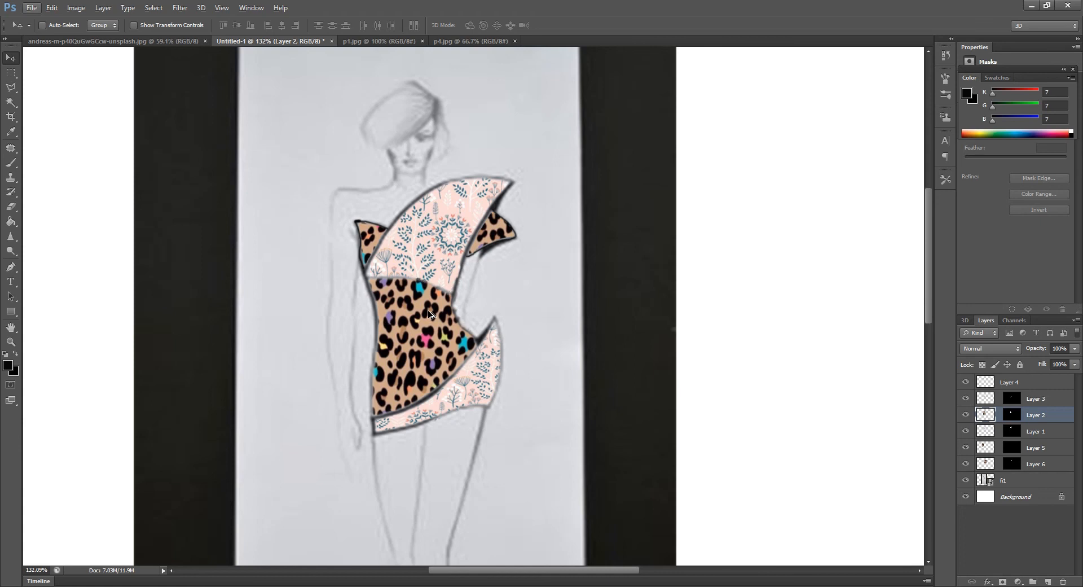
{"action": "left_click", "coordinate": [576, 338]}
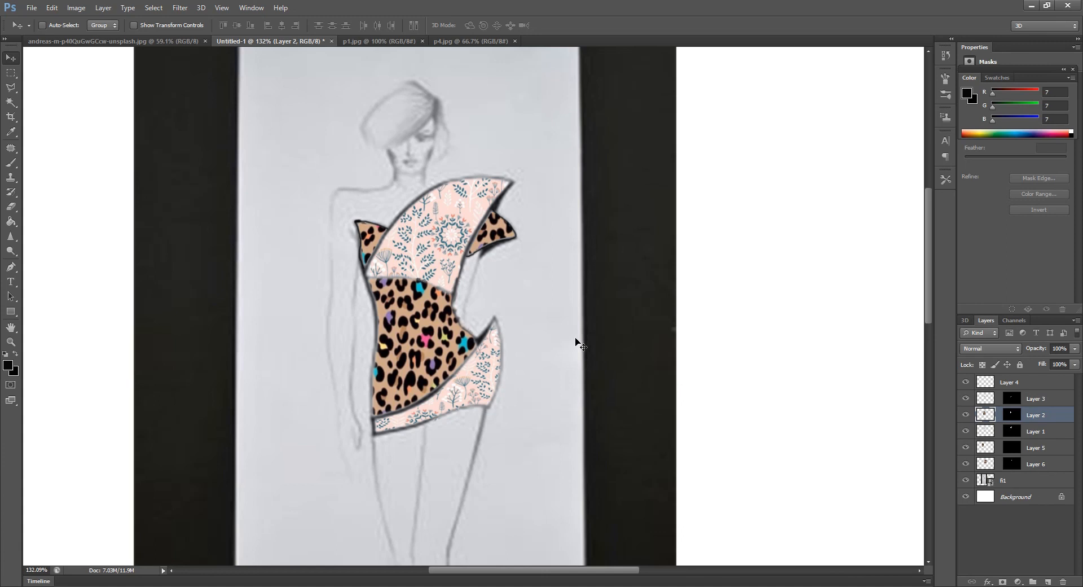